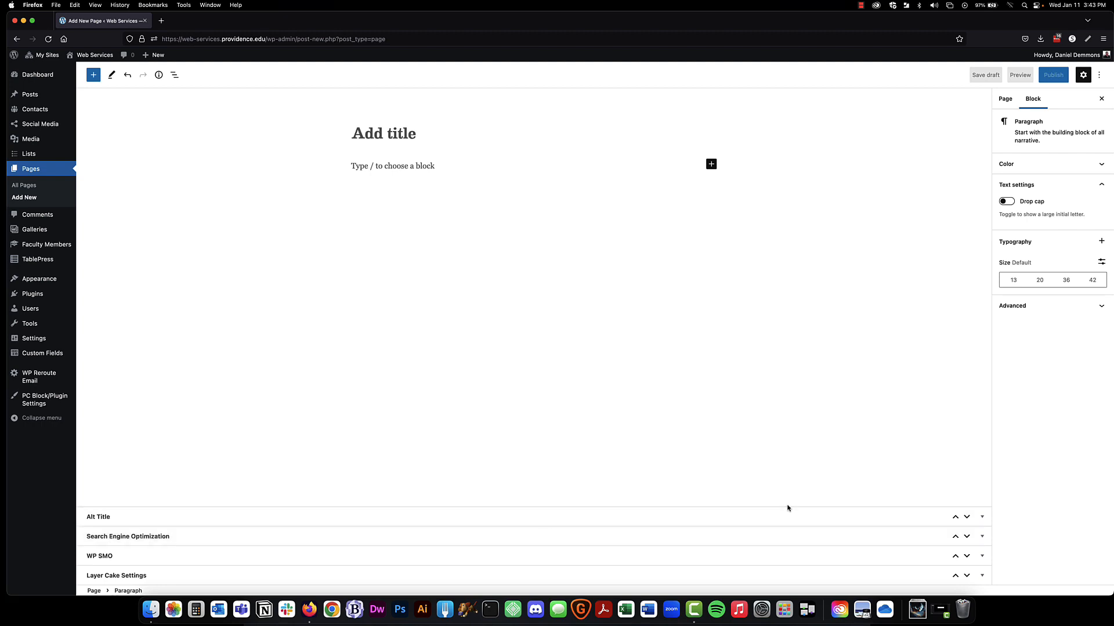
- Review the Alt Title settings for the masthead image, alternate title, masthead style and bottom border, and collapse the section
click(983, 521)
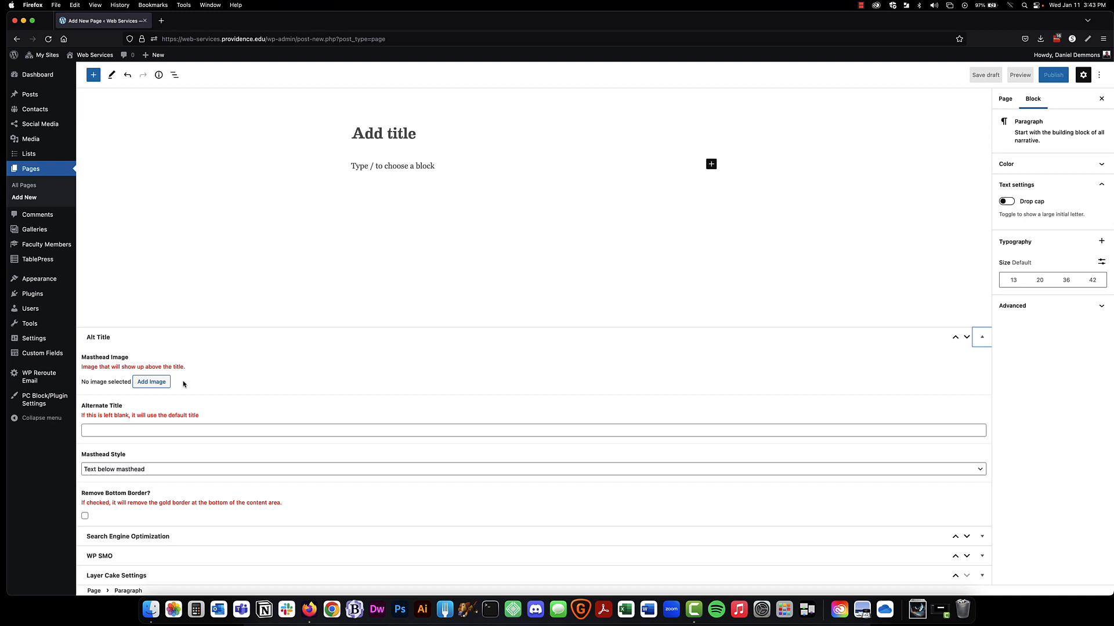
click(124, 432)
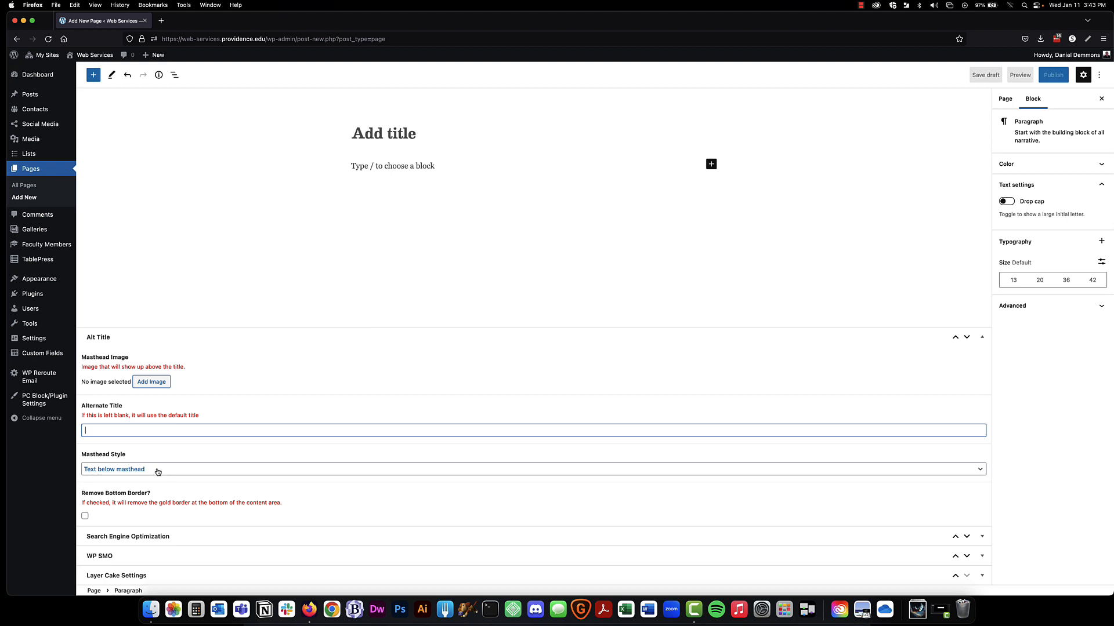
key(Tab)
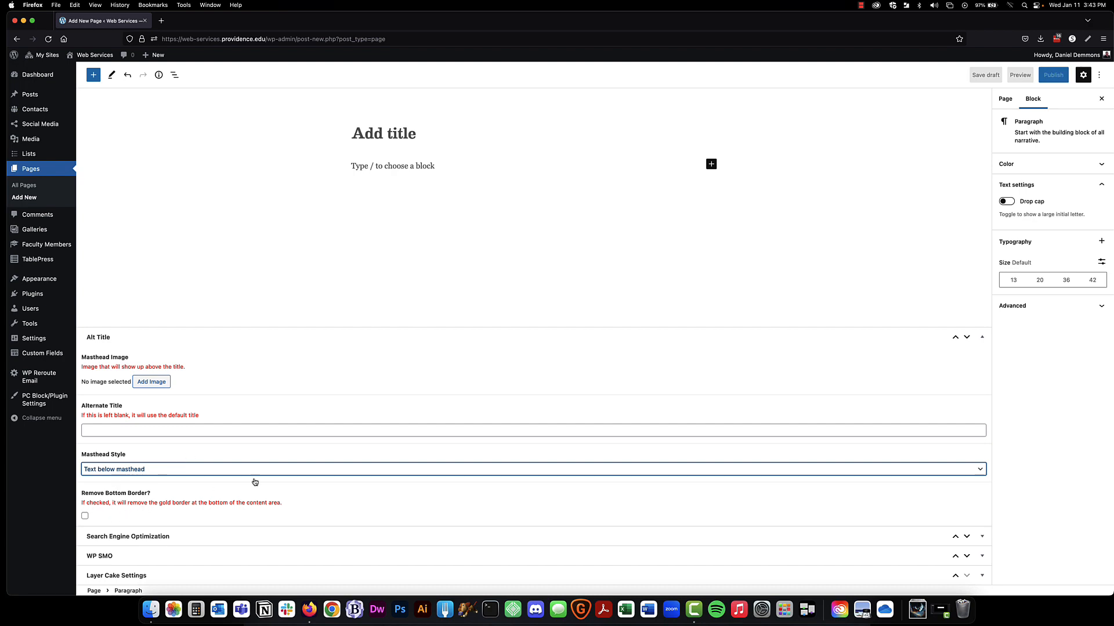
click(981, 342)
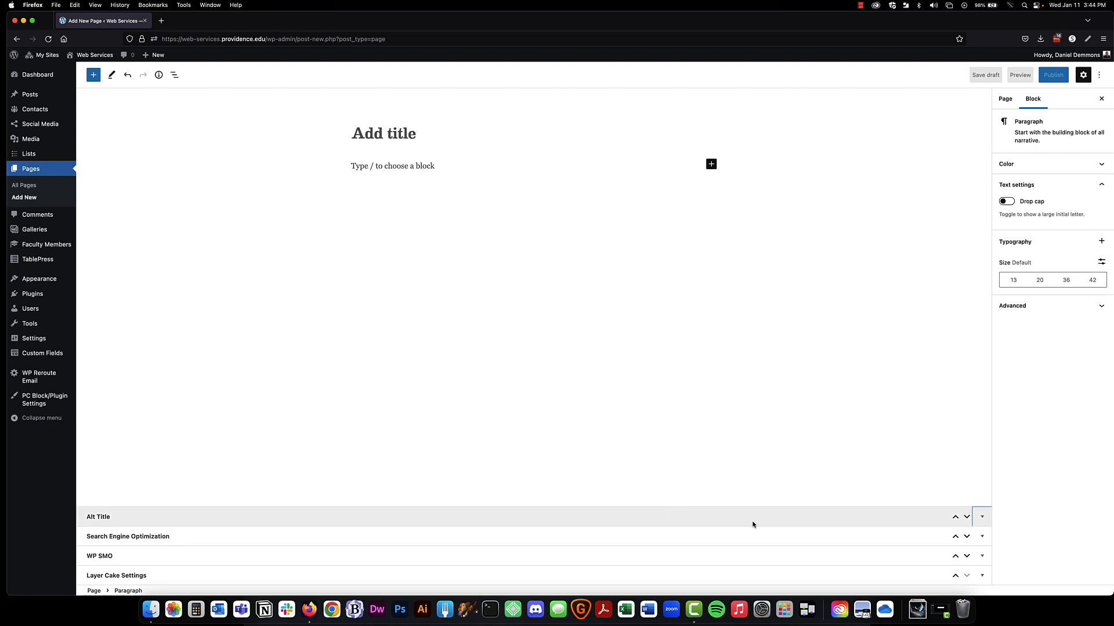
- Examine the Search Engine Optimization fields and the page's featured image setting, and collapse the SEO section
click(982, 537)
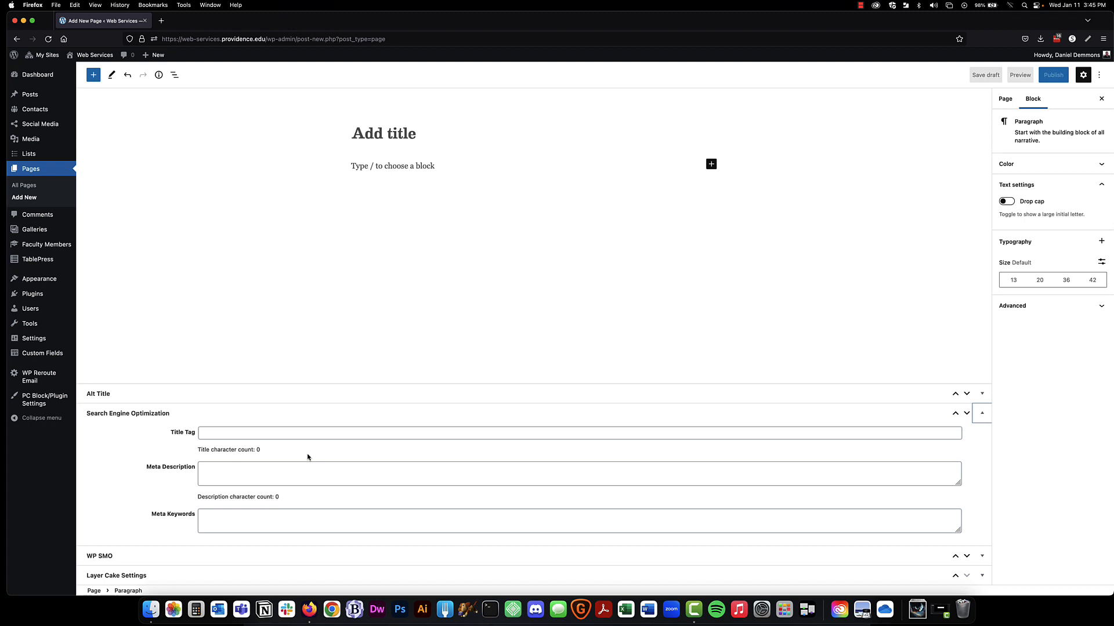
click(213, 434)
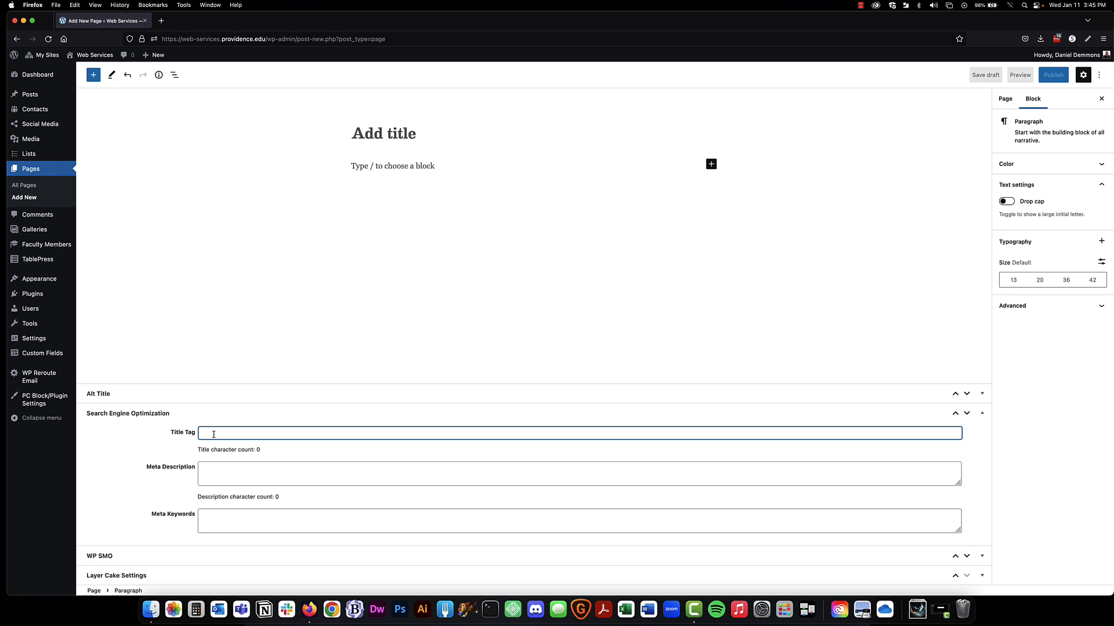
click(210, 472)
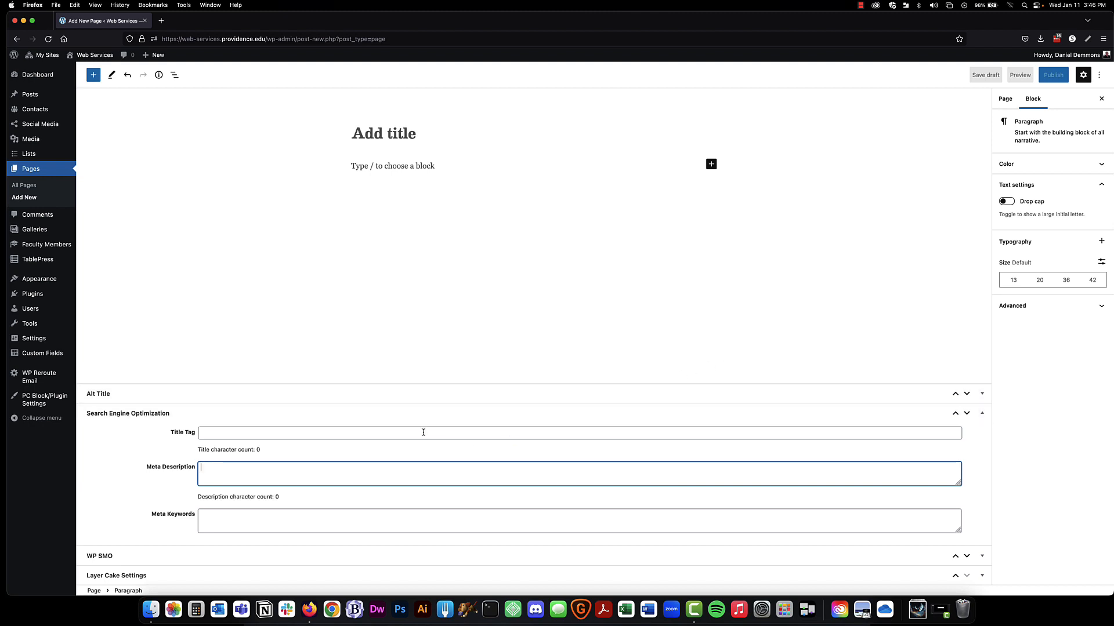
click(930, 266)
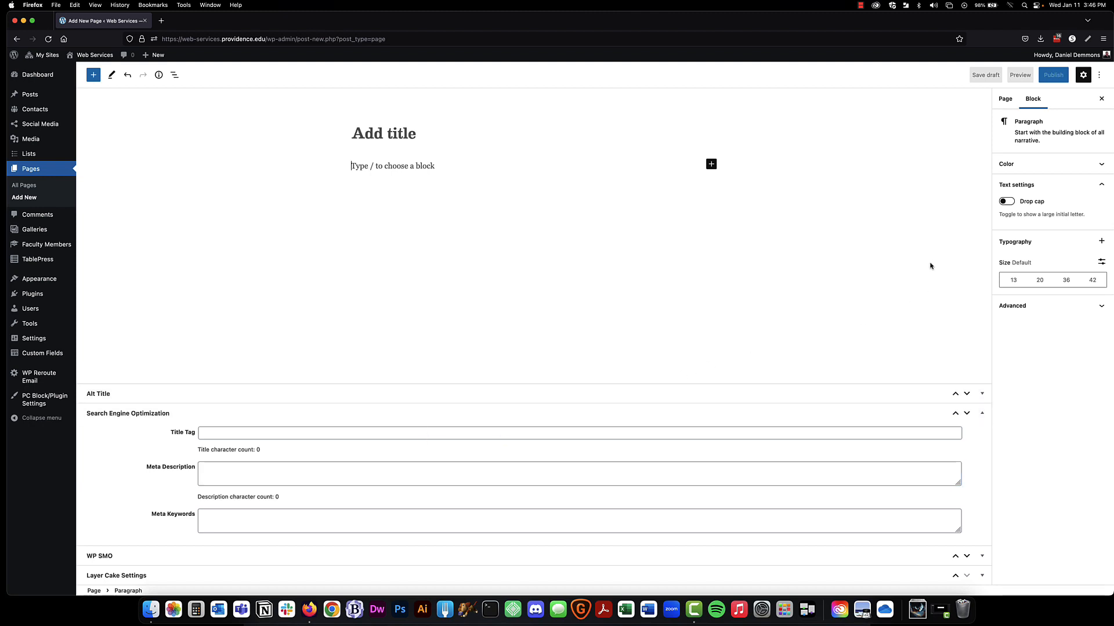
click(1004, 101)
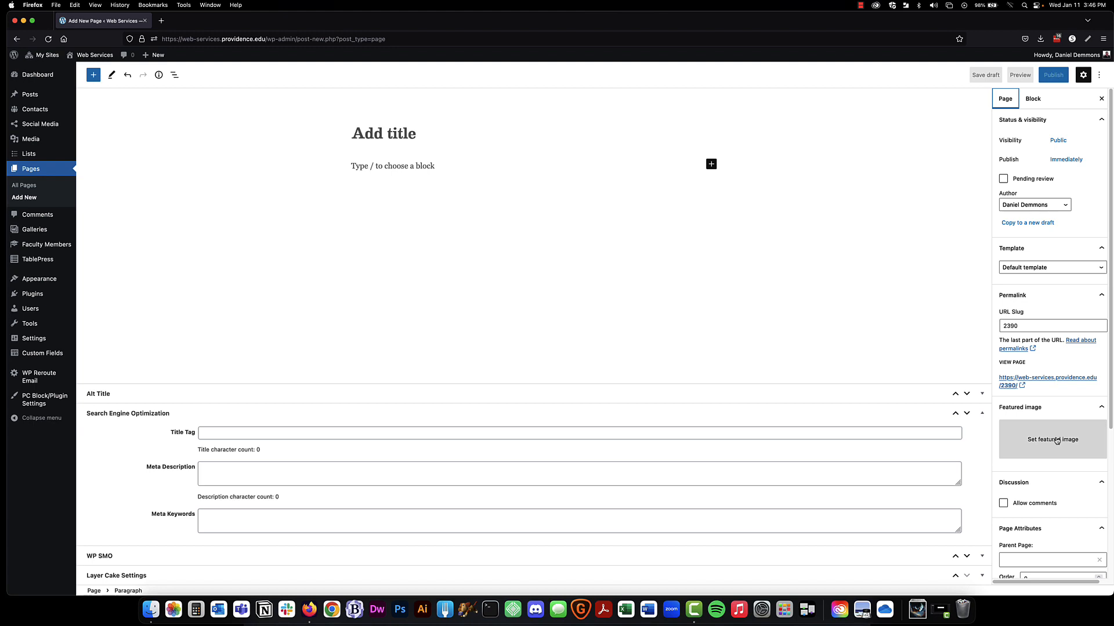
click(982, 413)
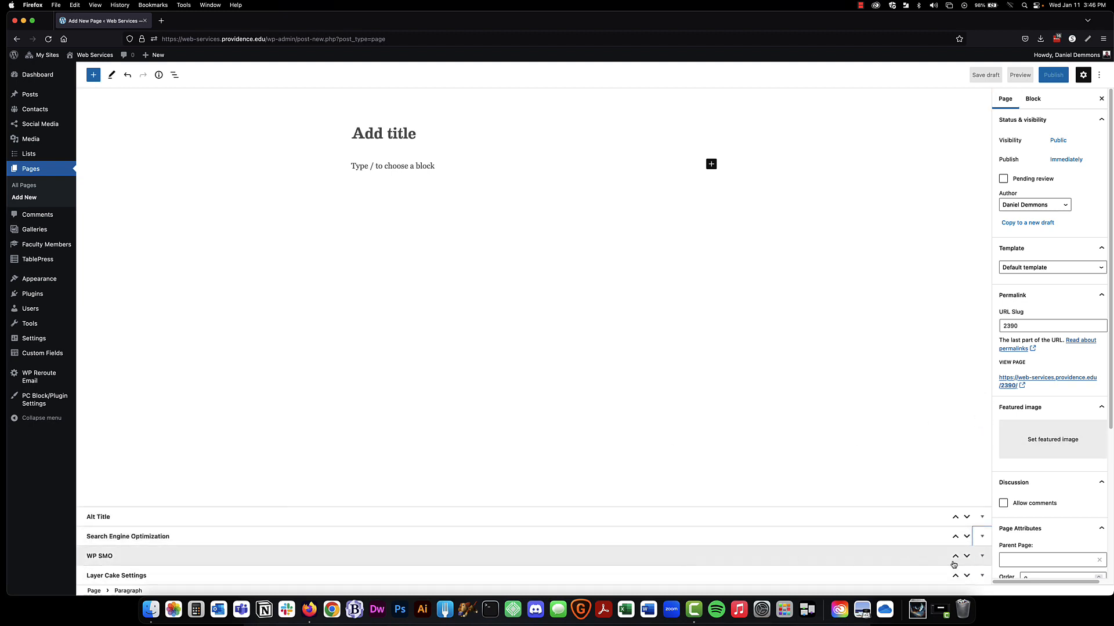
- Review the WP SMO title and description fields for OG and Twitter sharing, and collapse the section
click(982, 556)
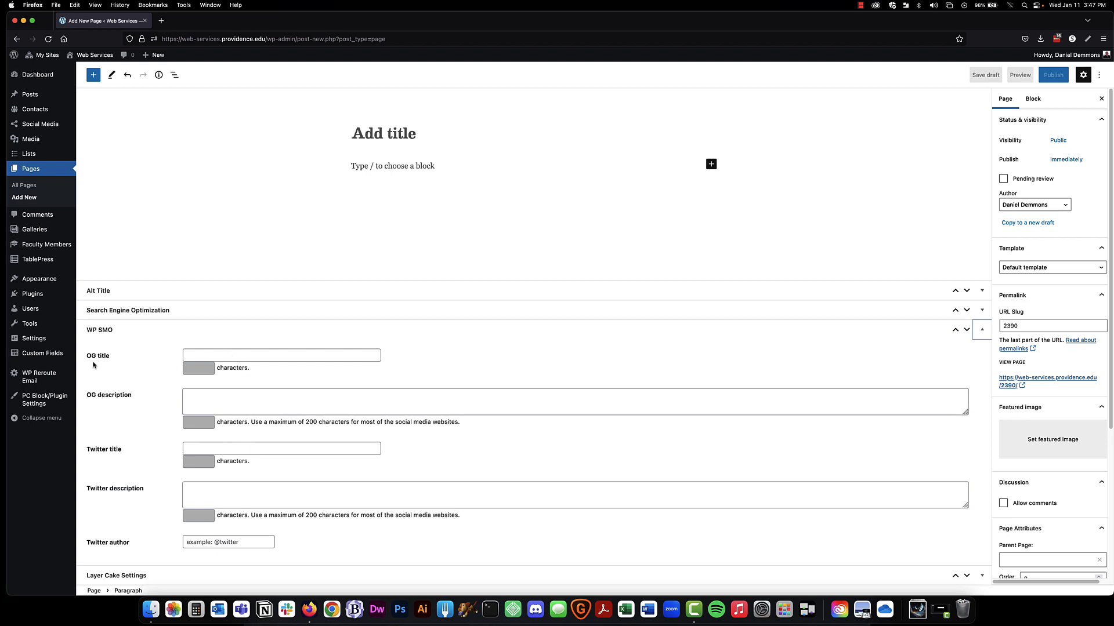
click(199, 356)
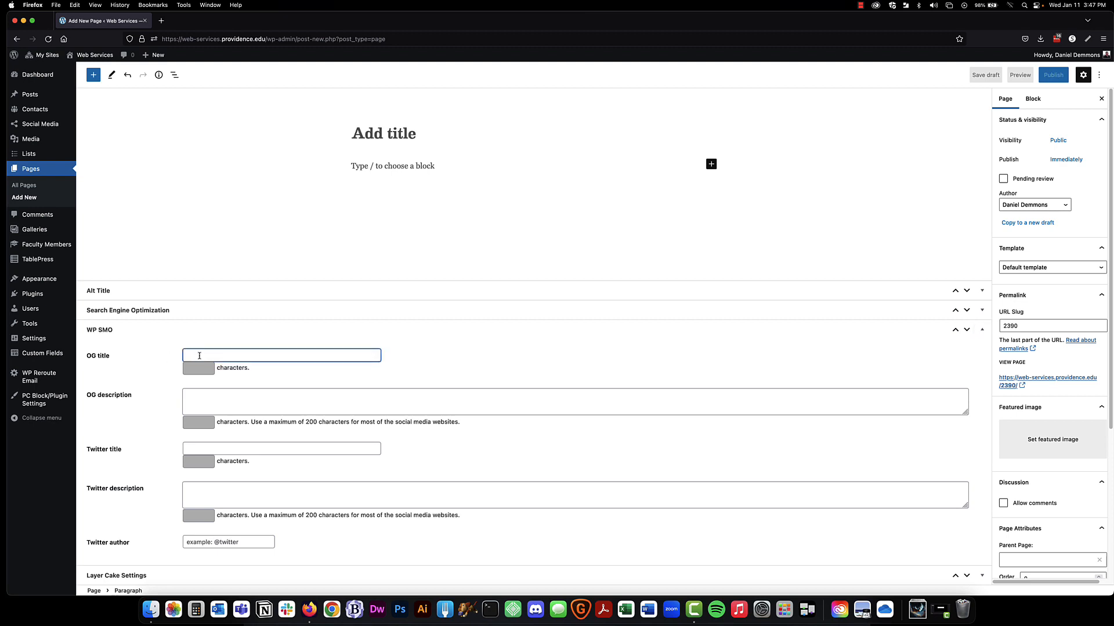
click(209, 398)
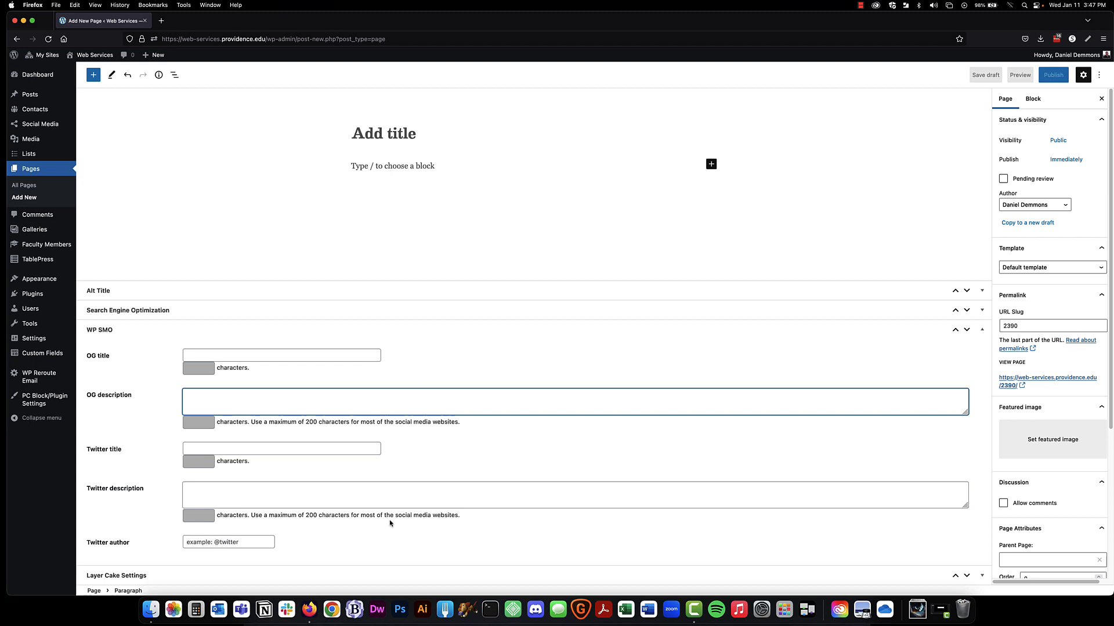
click(979, 332)
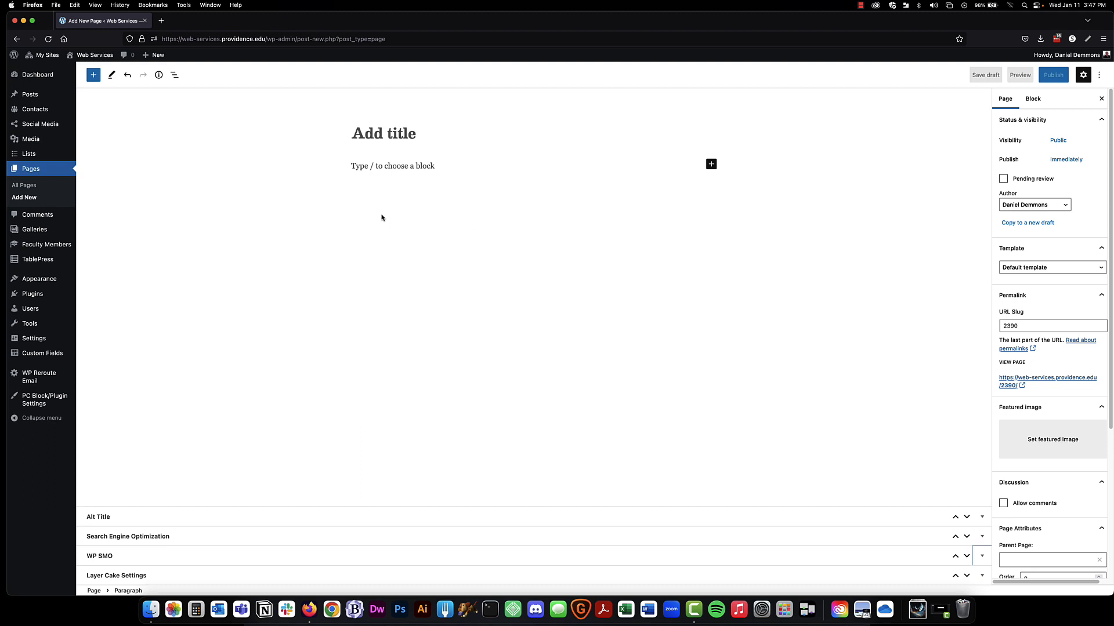
- Title the page with the author's first name in possessive form followed by "Terrible Test Page", and save the draft
click(391, 135)
text(Dan's )
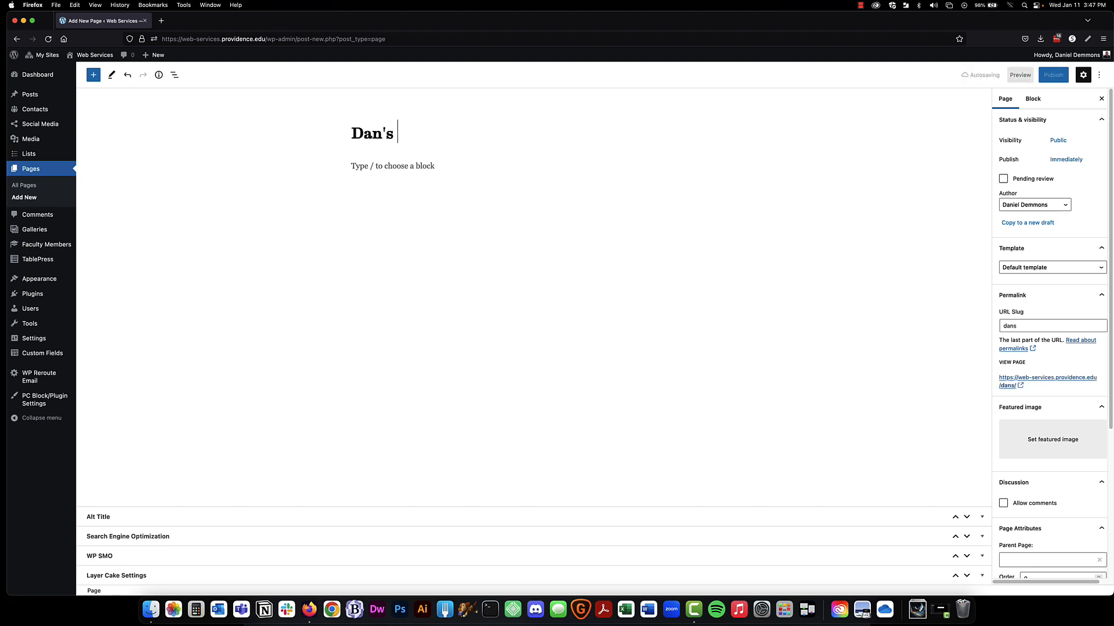
text(Terrible Test Page)
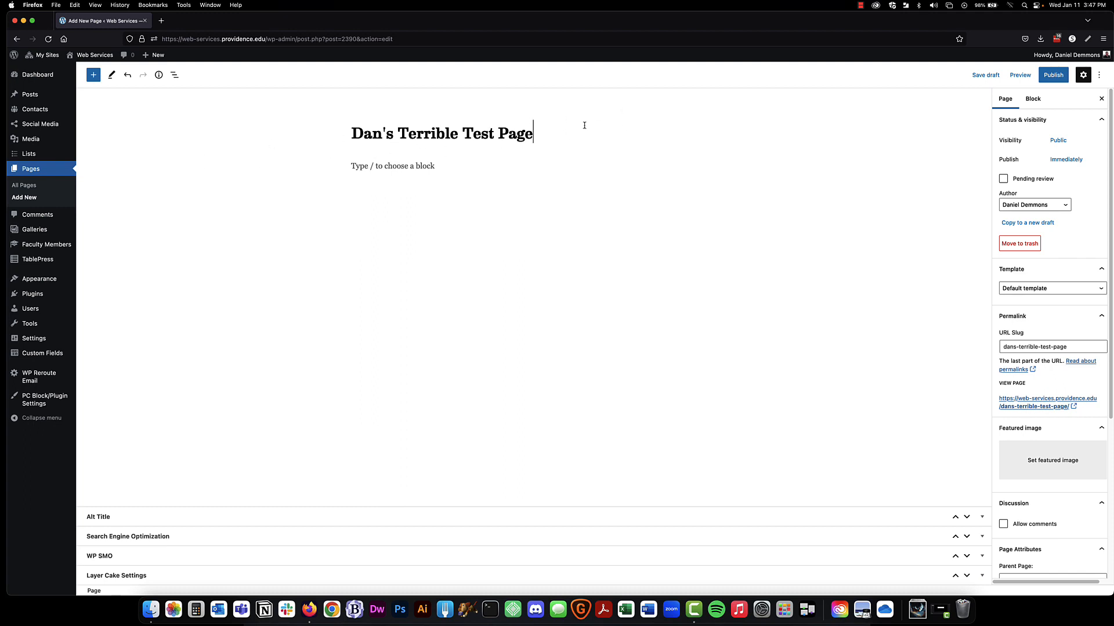
click(984, 78)
- Shorten the page's URL slug by removing the trailing "-page", and save the draft
click(1071, 348)
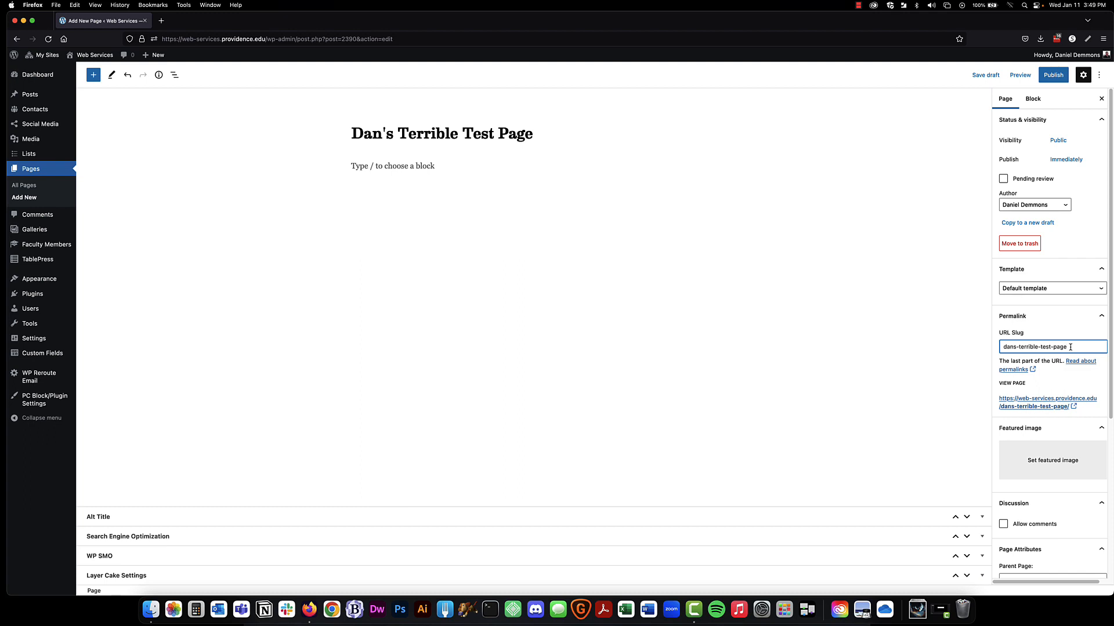
key(BackSpace)
key(BackSpace)
key(BackSpace)
key(BackSpace)
key(BackSpace)
click(989, 73)
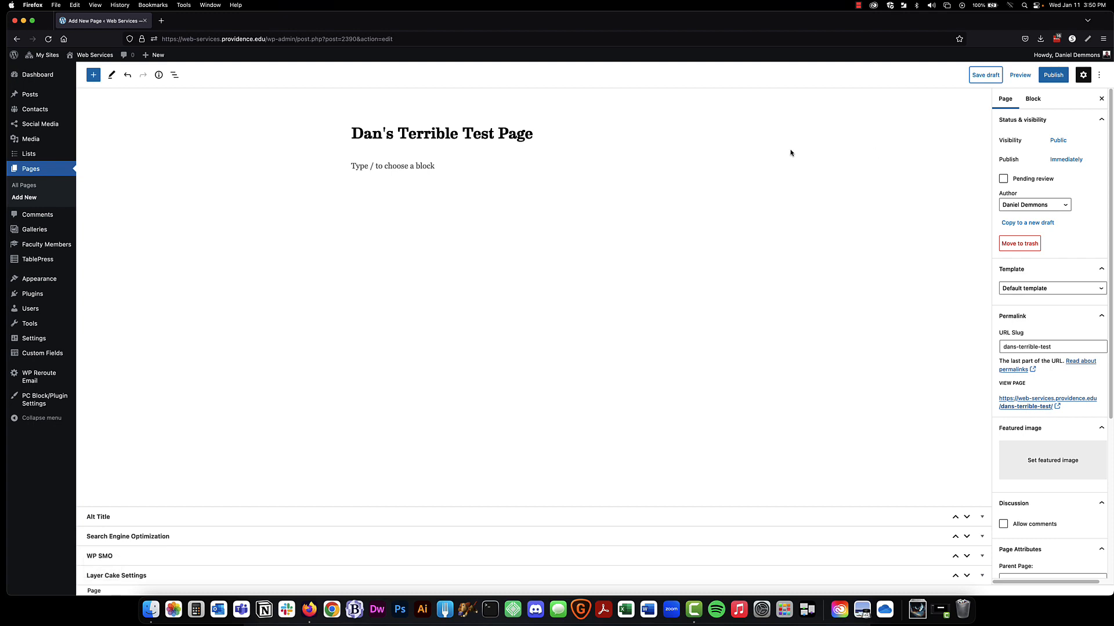
click(982, 77)
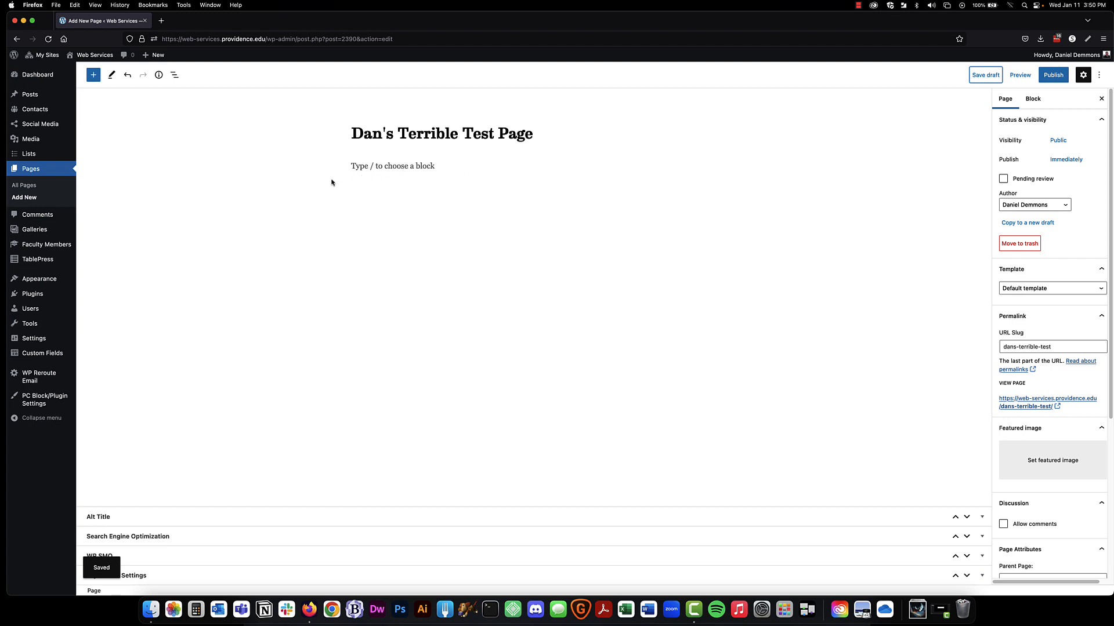
- Add a paragraph reading "This is my terrible content" below the page title
click(360, 167)
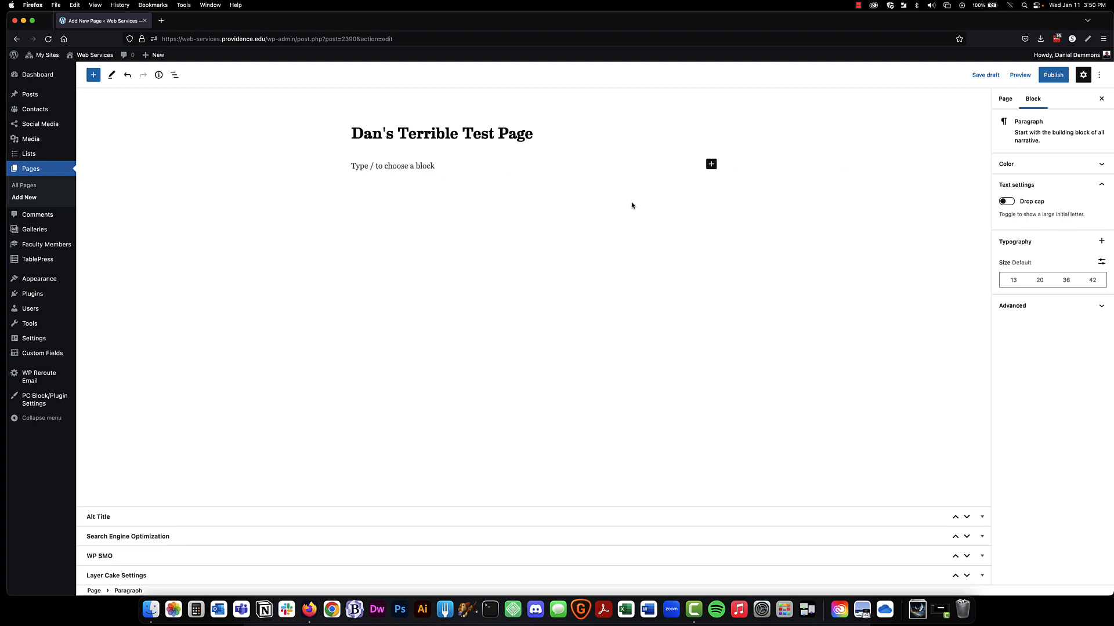
text(This is my terrible content)
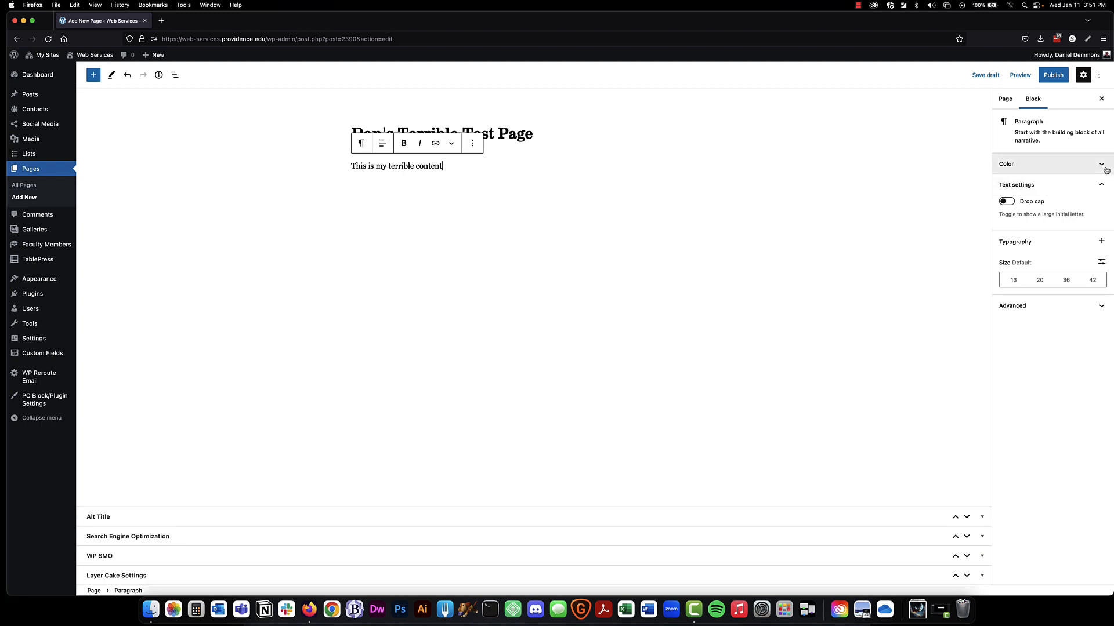
- Try black and pale yellow text on a pale yellow background for the paragraph, and clear both colors
click(1078, 164)
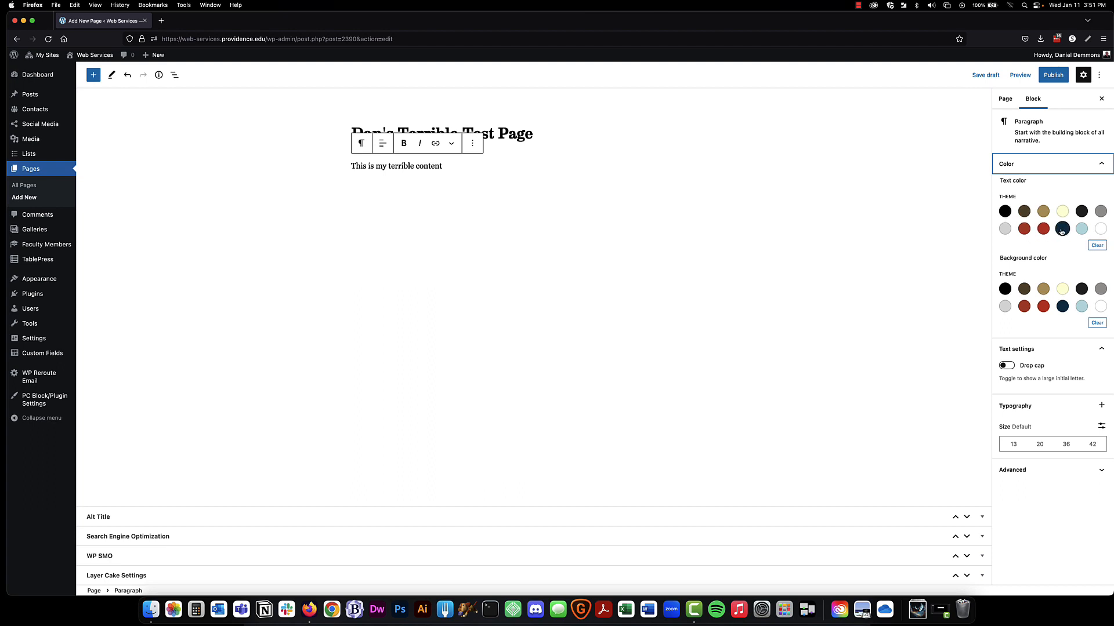
click(1005, 213)
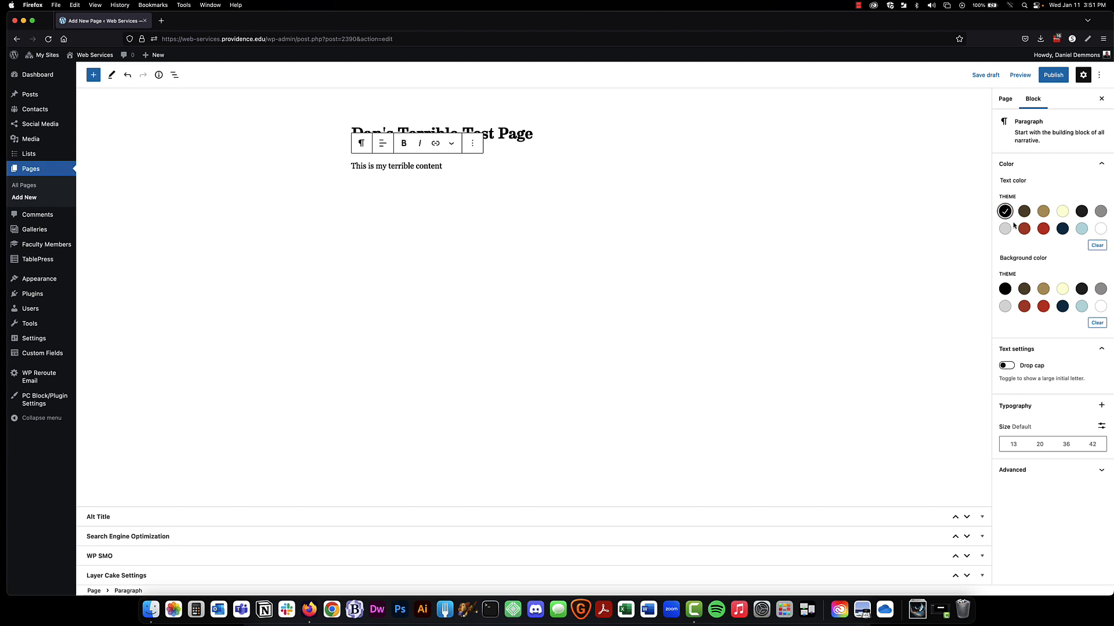
click(1062, 291)
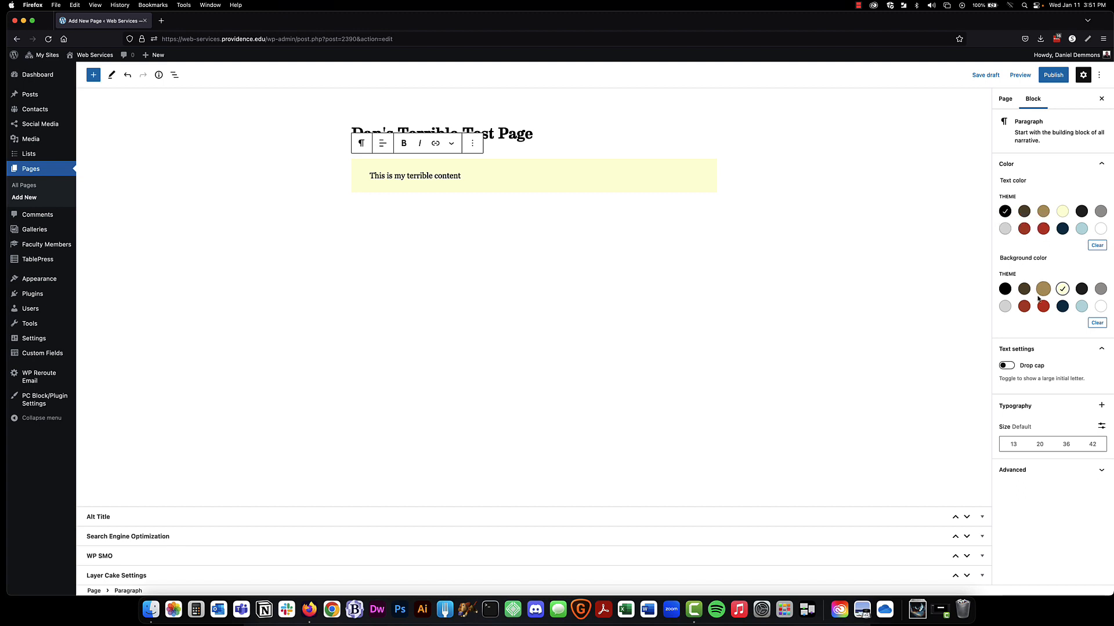
click(1063, 212)
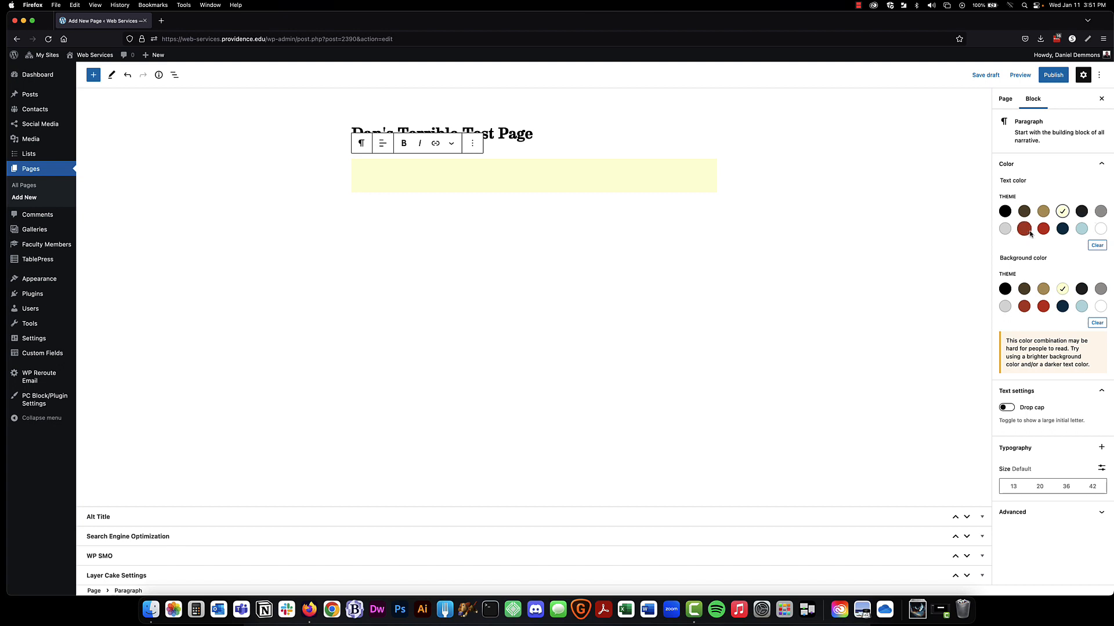
click(1096, 248)
click(1097, 323)
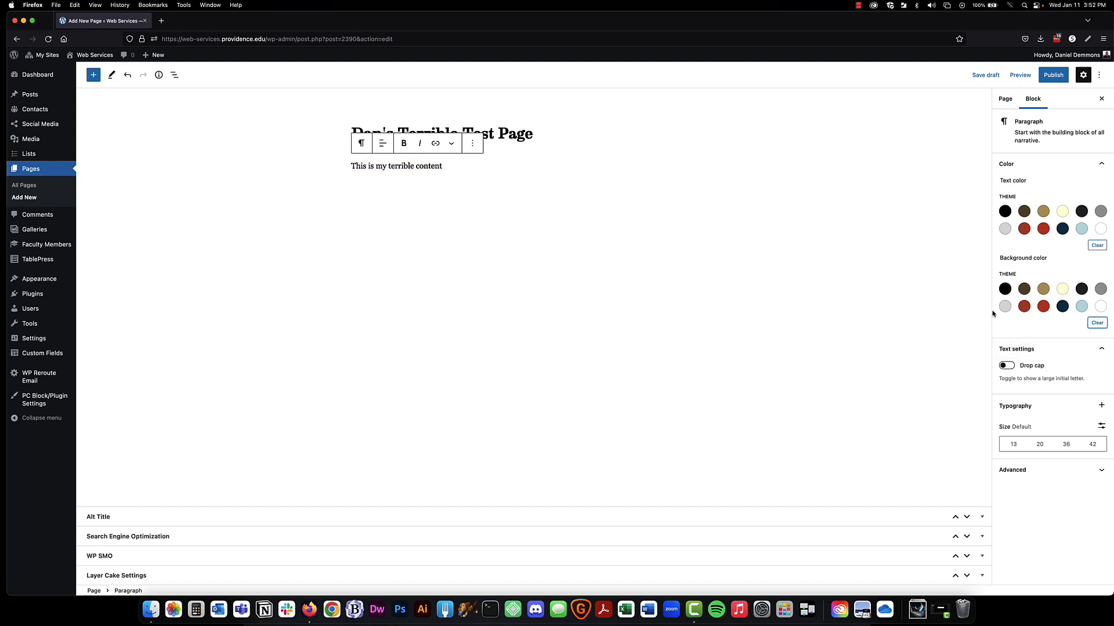
- Try the drop cap on the paragraph, turn it off, and set the font size to Medium (20 px)
click(1004, 367)
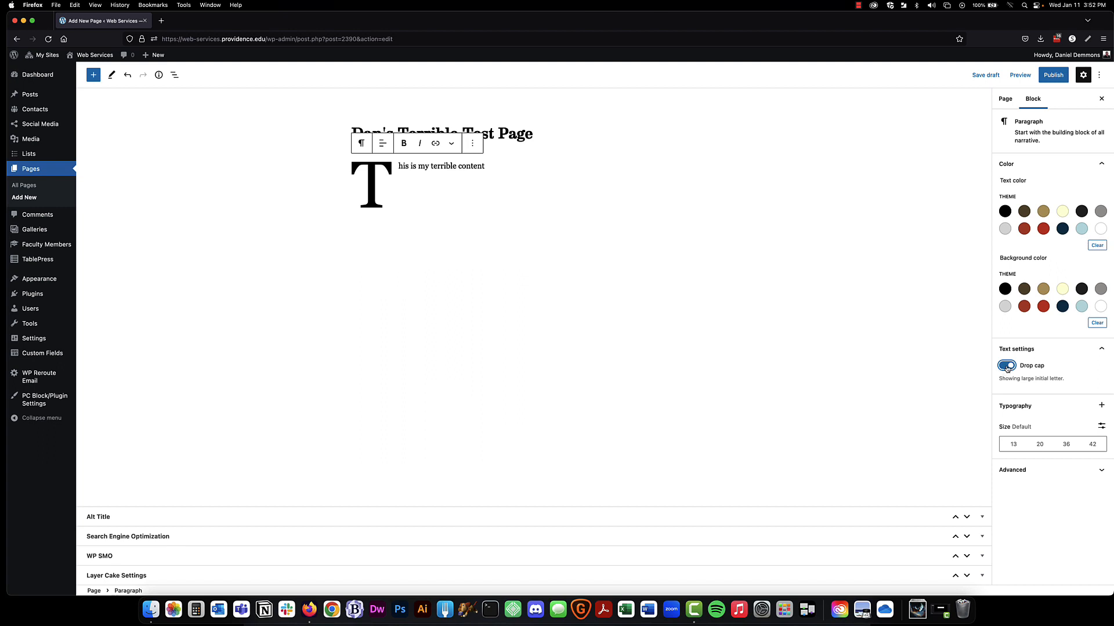
click(1007, 366)
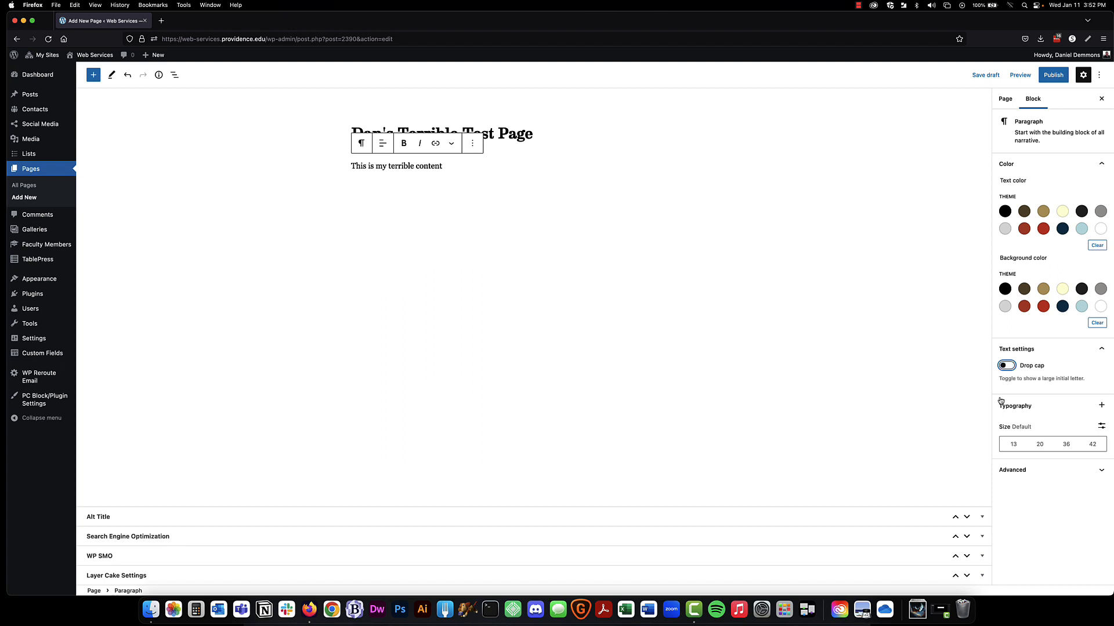
click(1043, 447)
click(1016, 449)
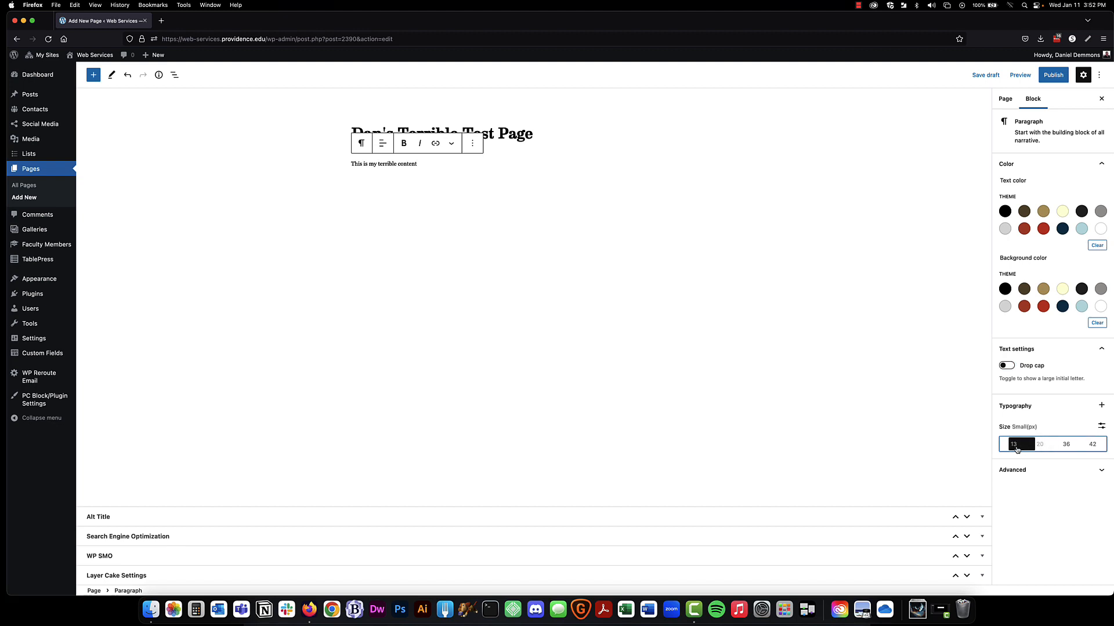
click(1042, 448)
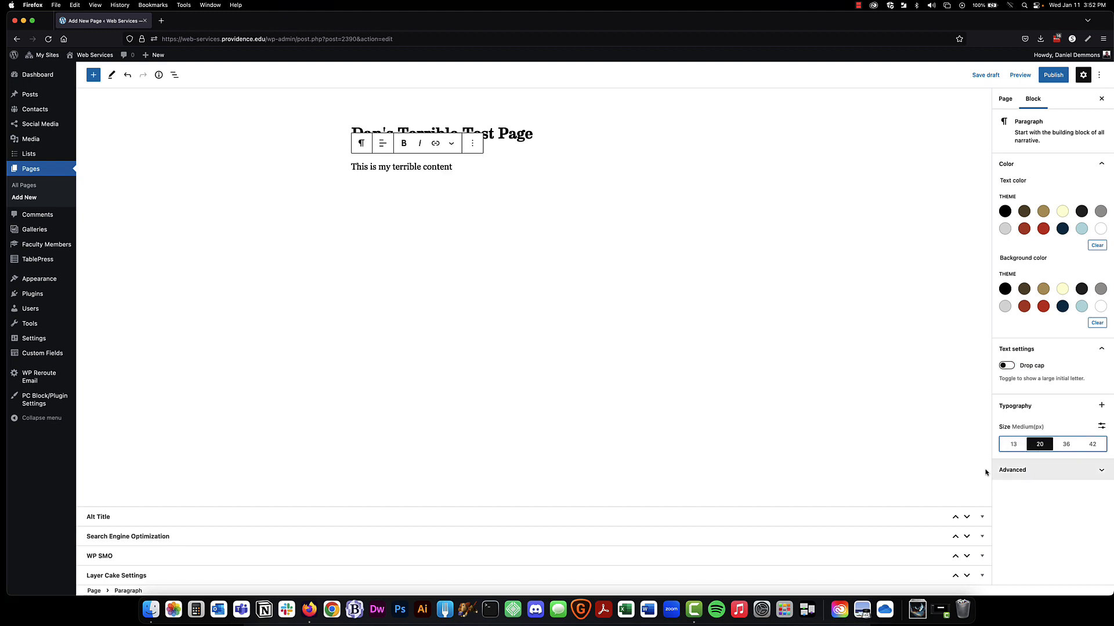
click(1022, 448)
click(1038, 447)
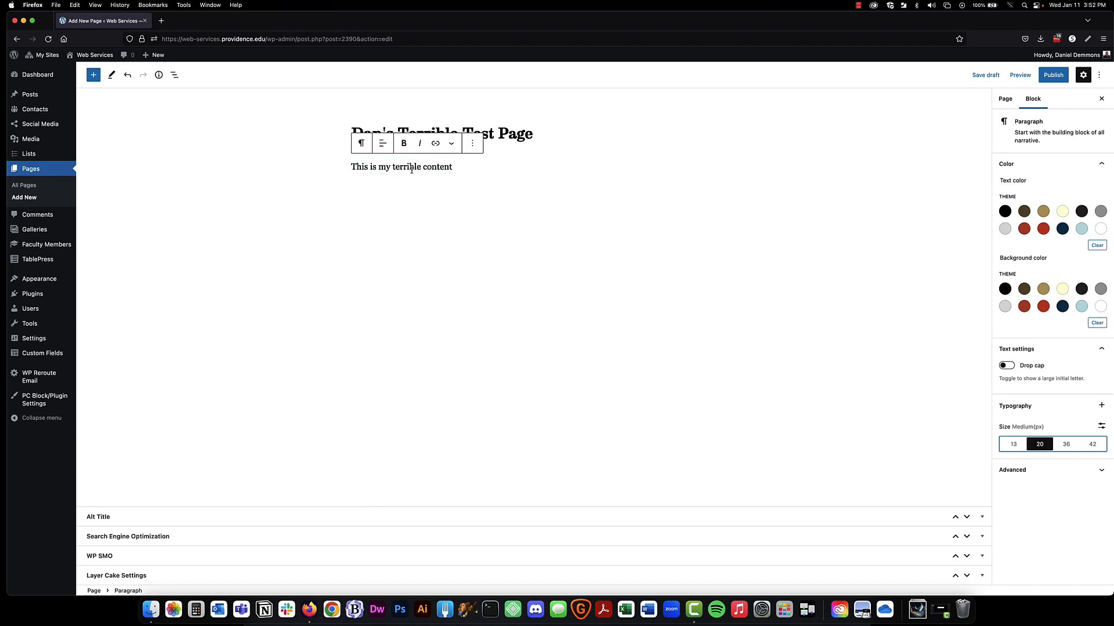
- Try transforming the paragraph into a heading and a list, turn it back into a paragraph, and review its transform options
click(361, 146)
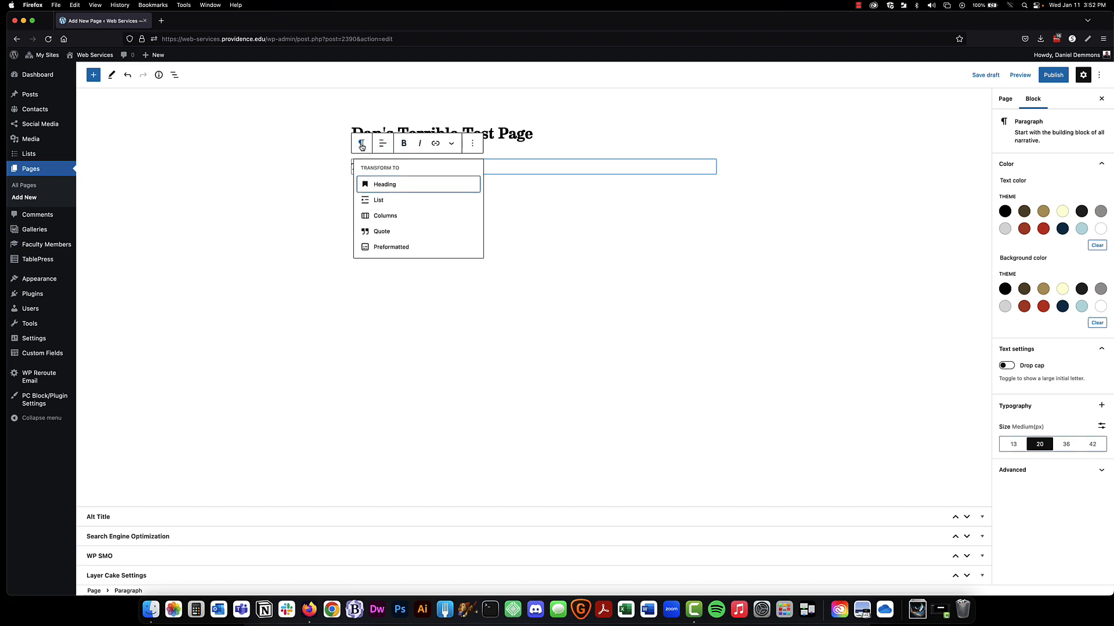
click(385, 184)
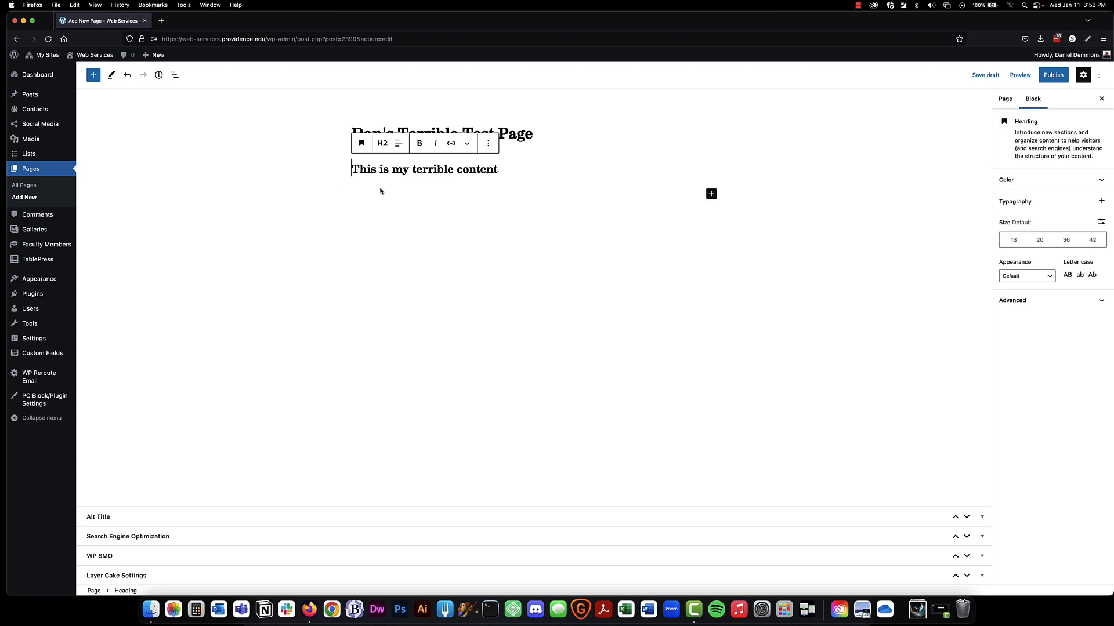
click(364, 146)
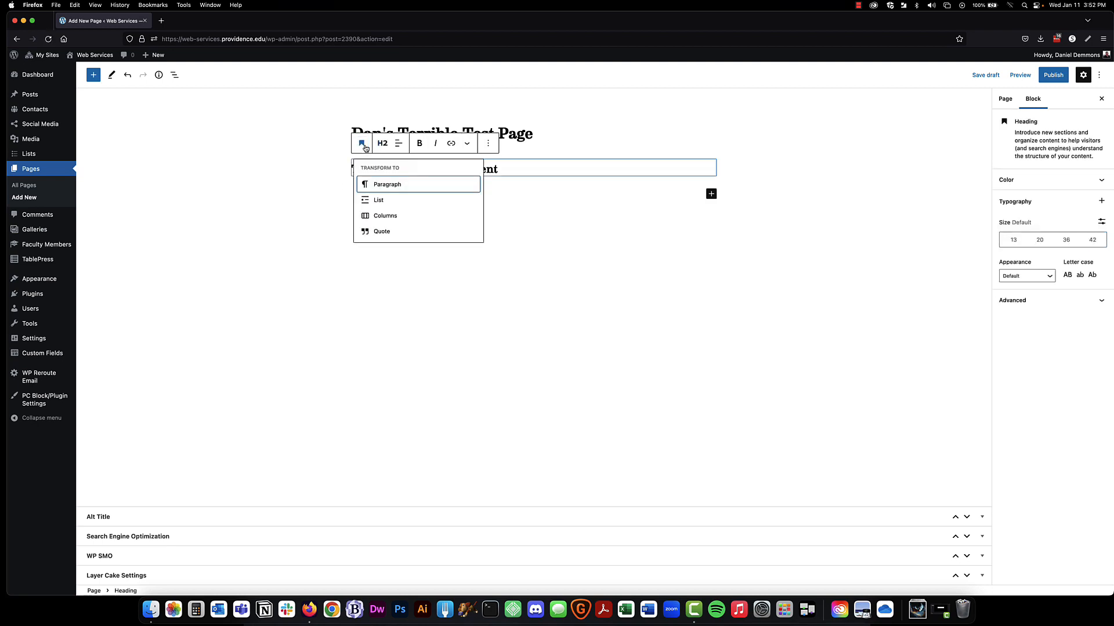
click(381, 199)
click(361, 143)
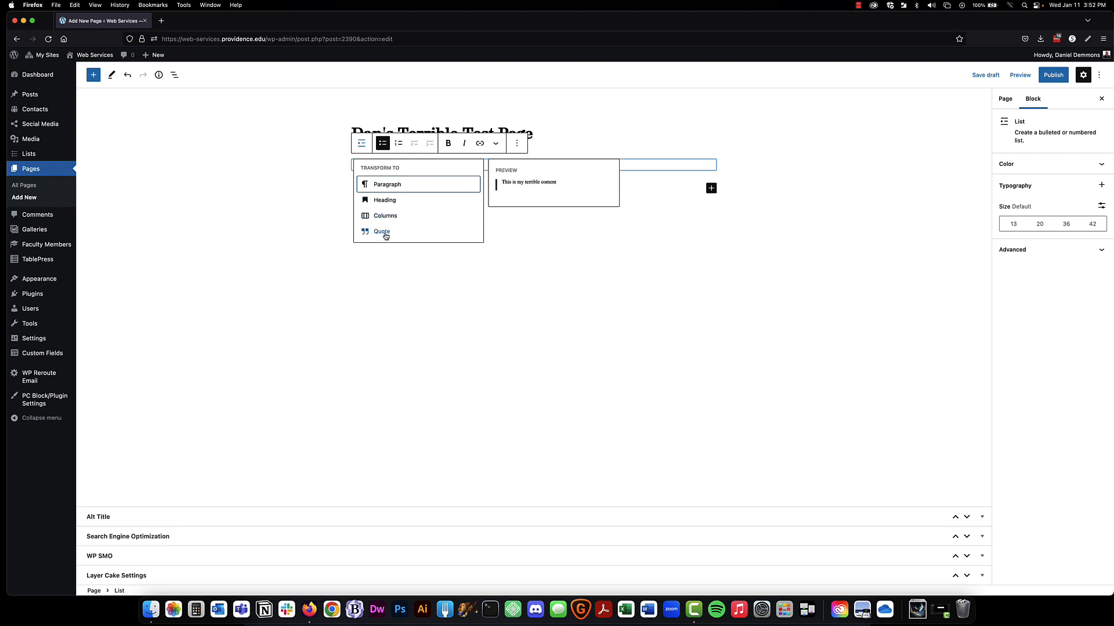
click(386, 185)
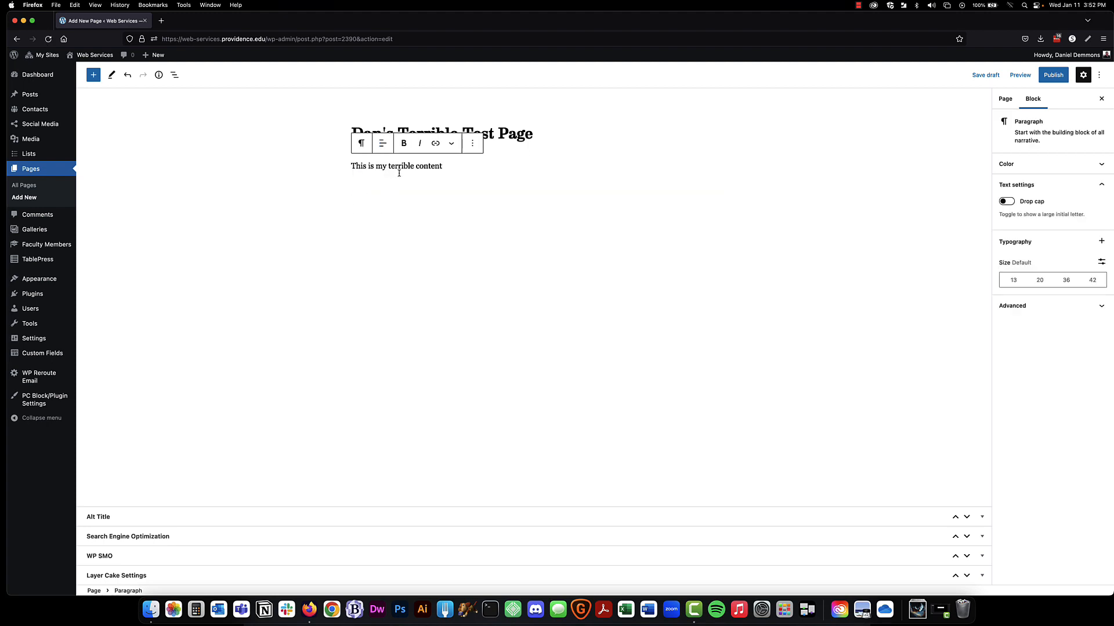
click(361, 143)
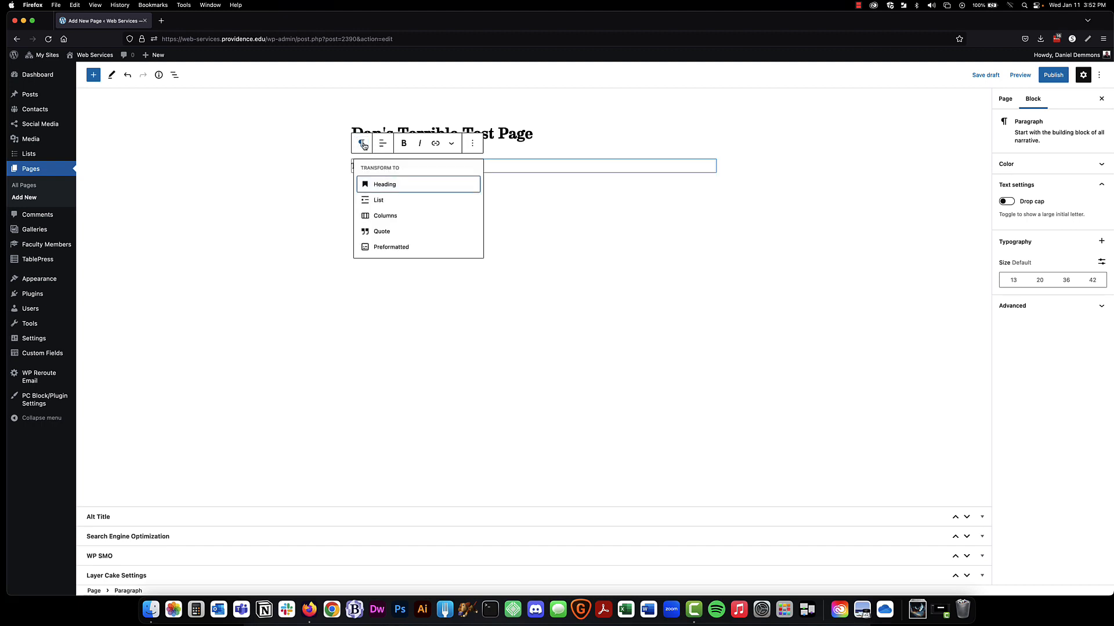
key(Escape)
click(450, 170)
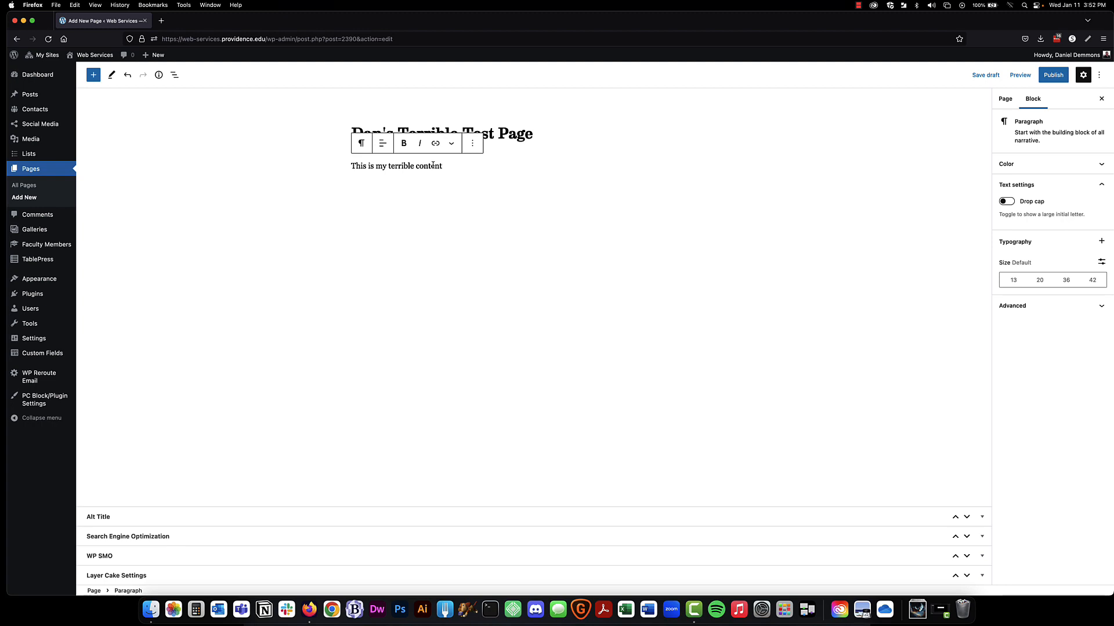
- Try center alignment on the paragraph text, and set it back to left alignment
click(382, 143)
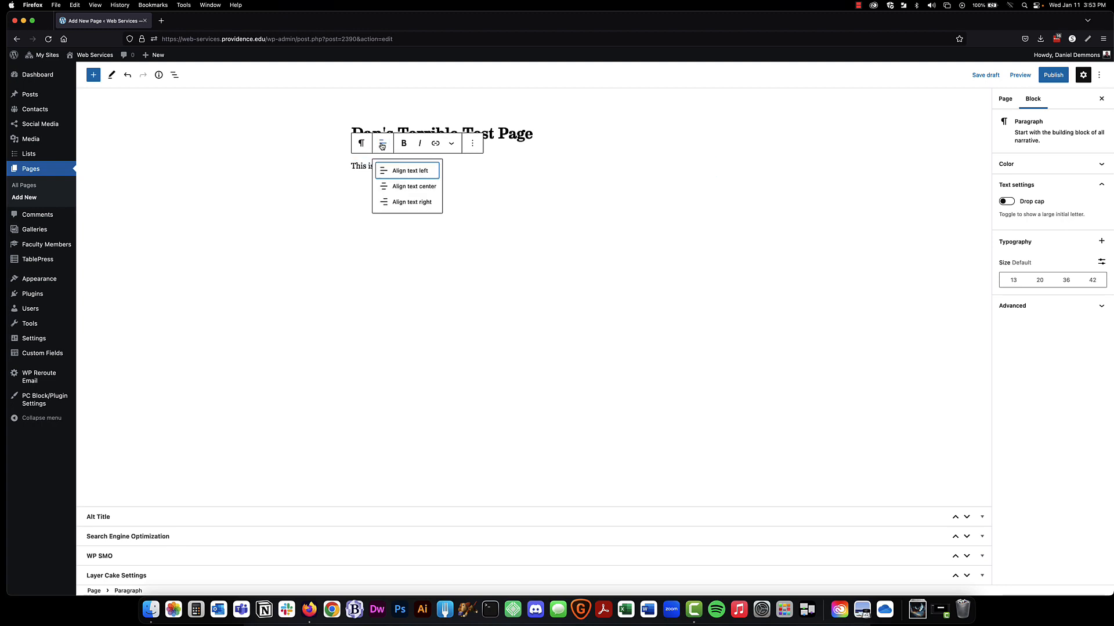
click(408, 187)
click(383, 143)
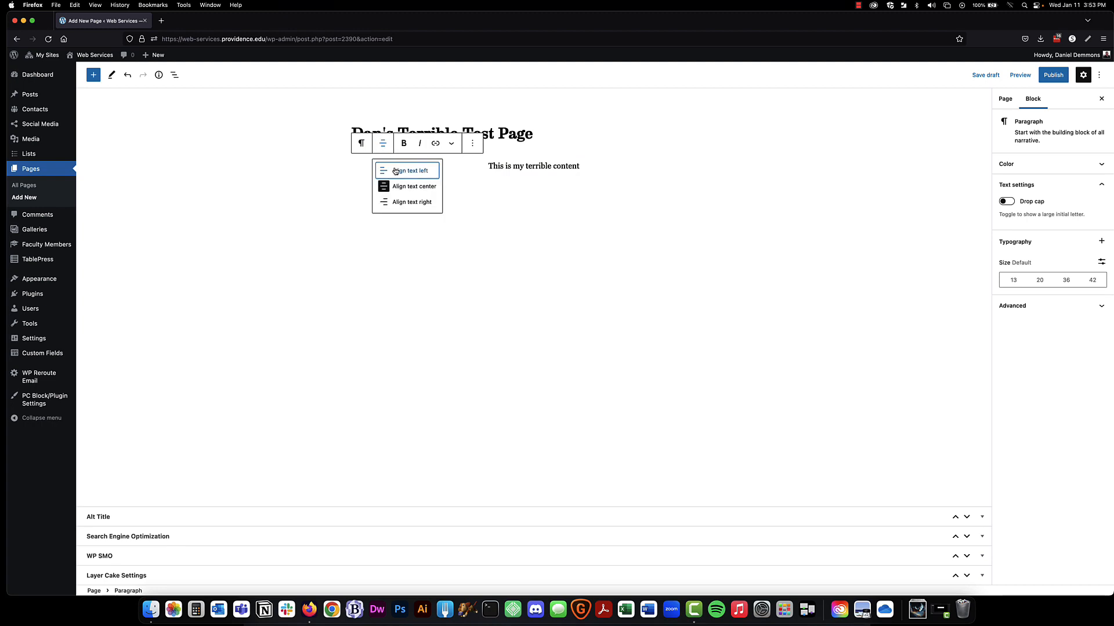
click(396, 170)
- Make the words "terrible content" in the paragraph bold and italic
drag(442, 166, 392, 168)
click(404, 144)
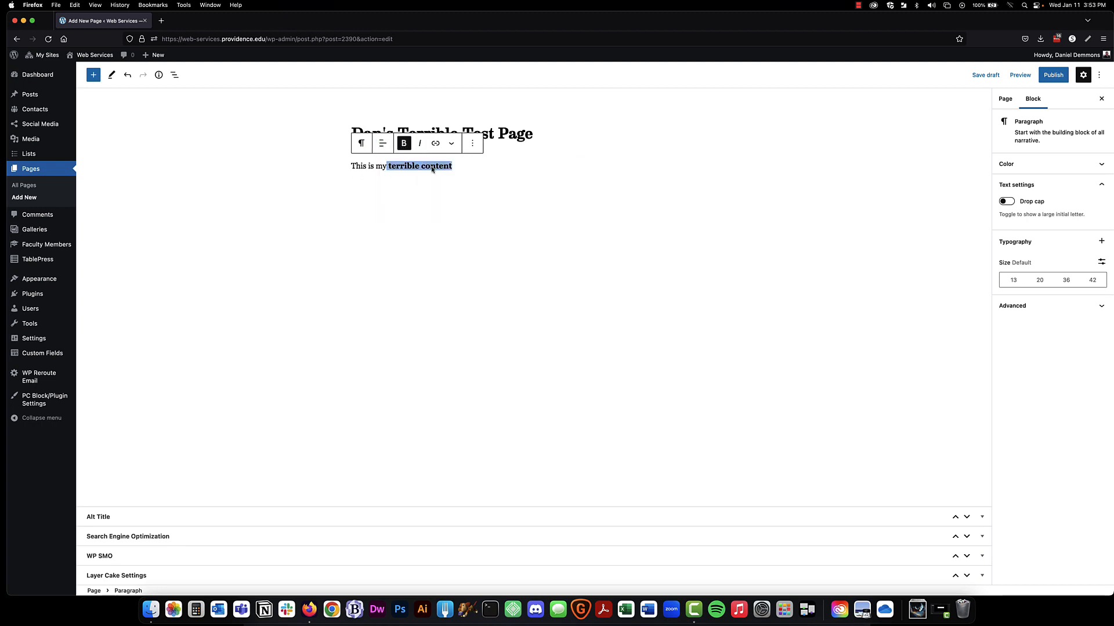
click(419, 143)
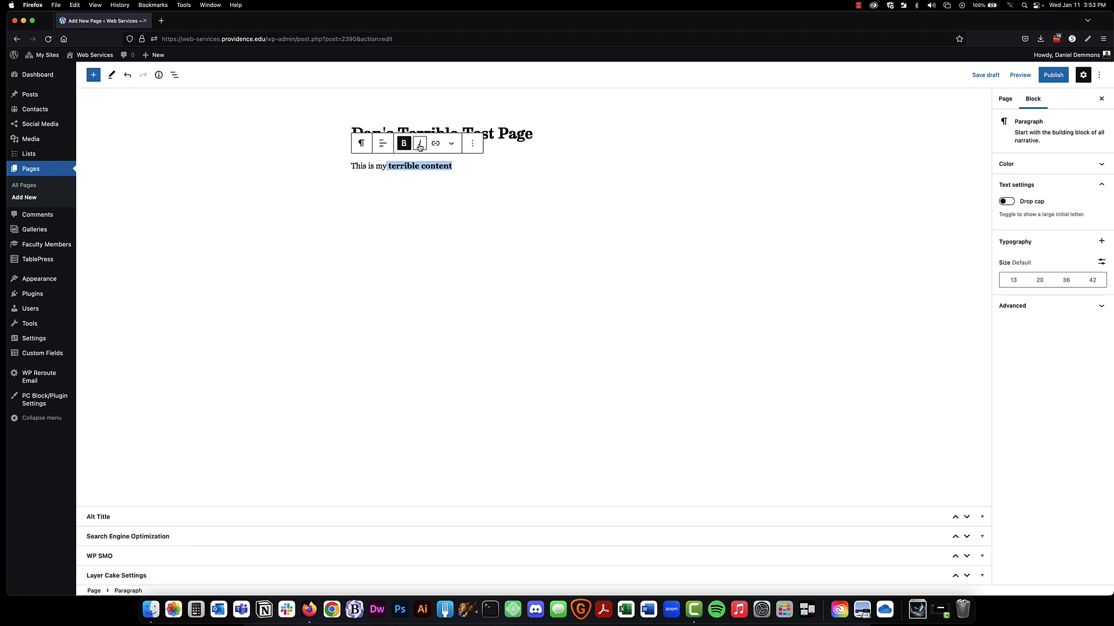
click(476, 169)
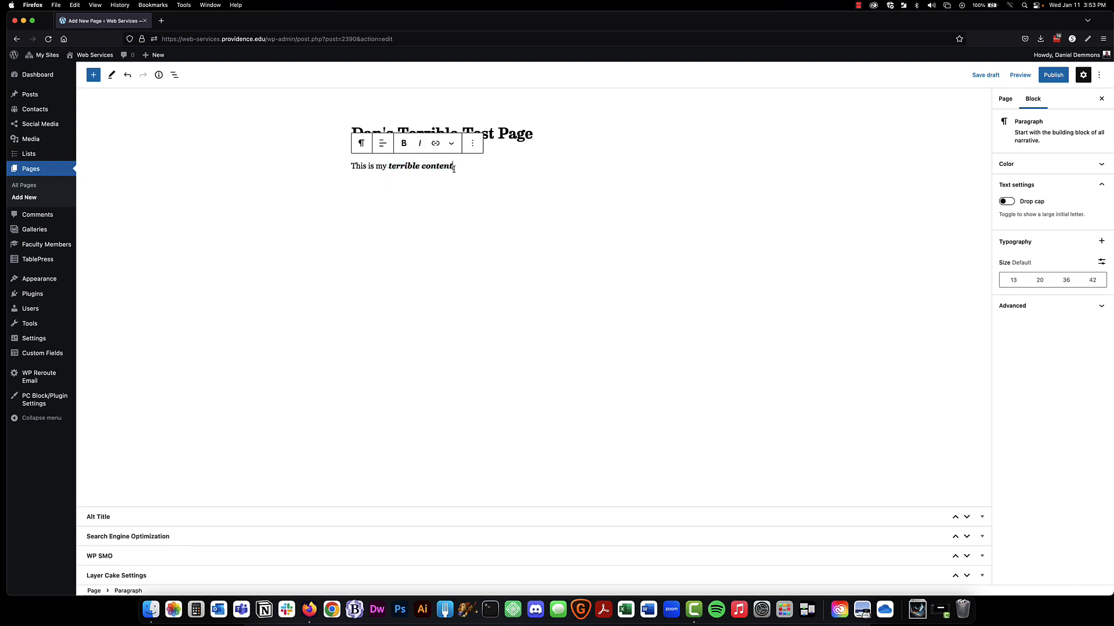
drag(453, 167, 377, 168)
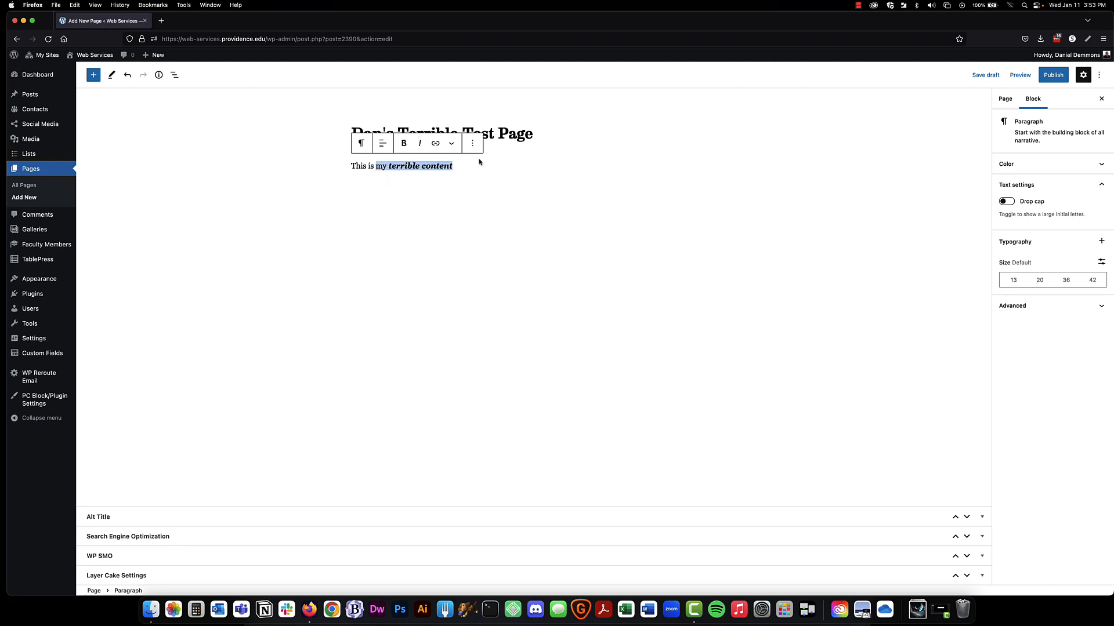
click(435, 143)
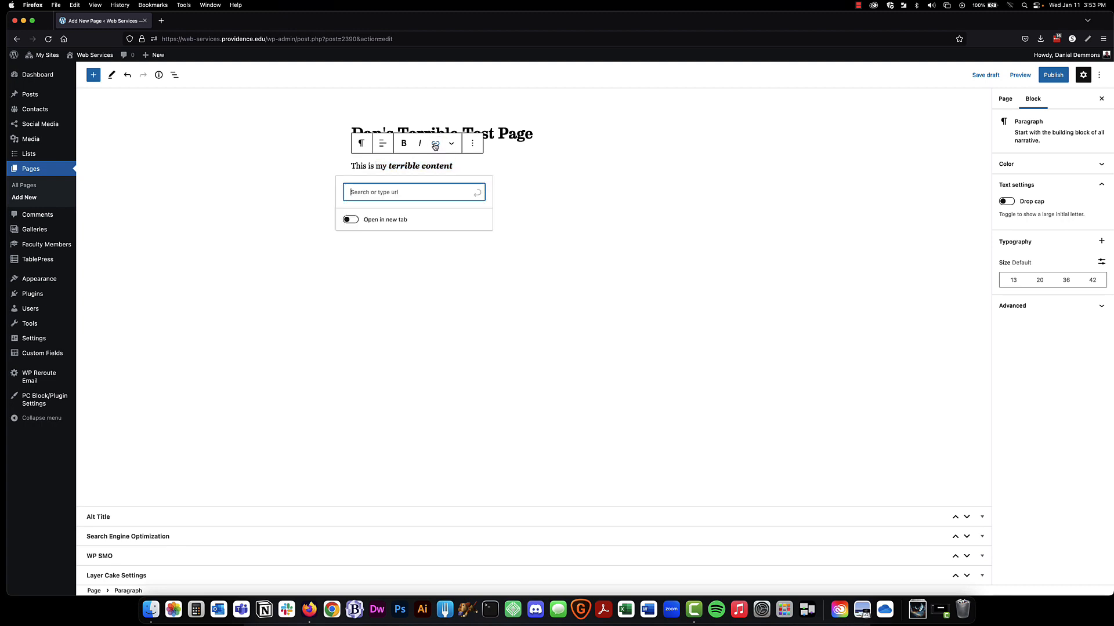
text(https://google.com)
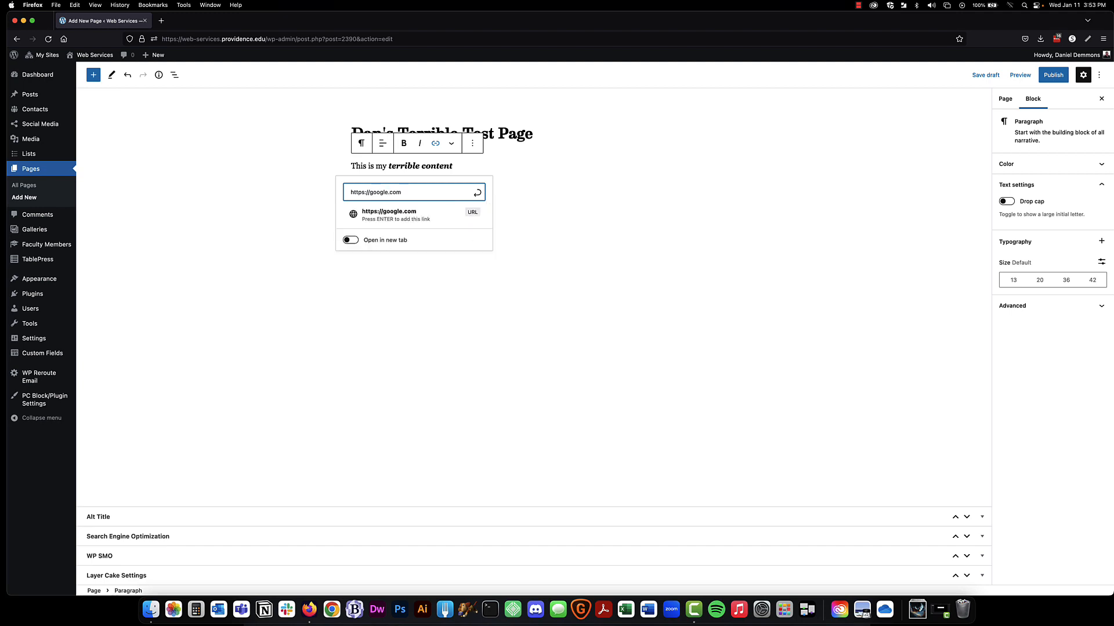
key(Return)
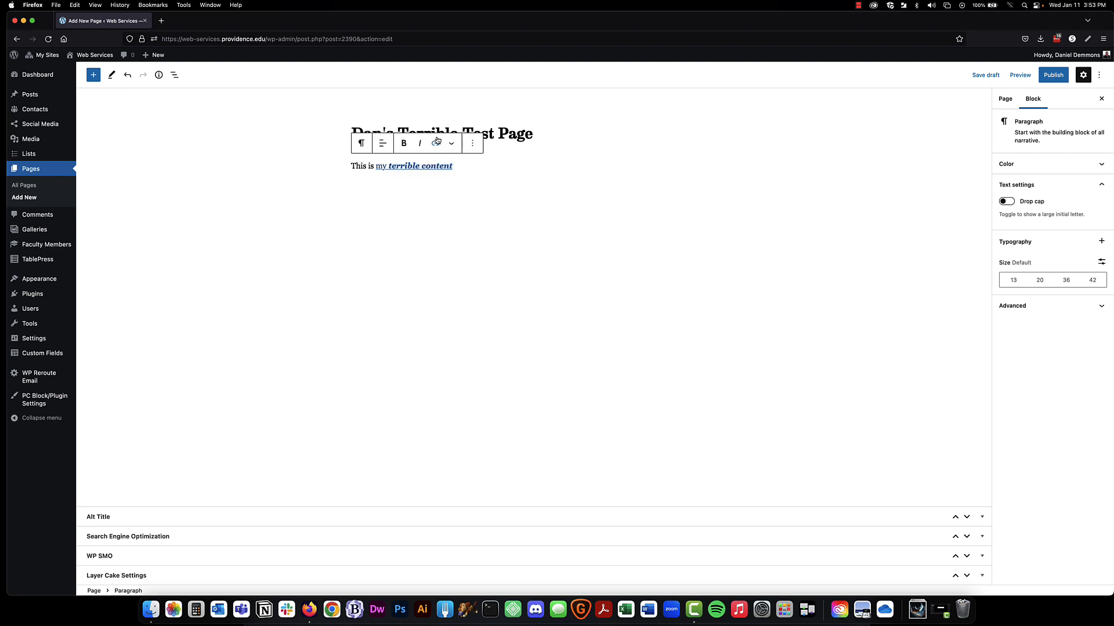
click(415, 167)
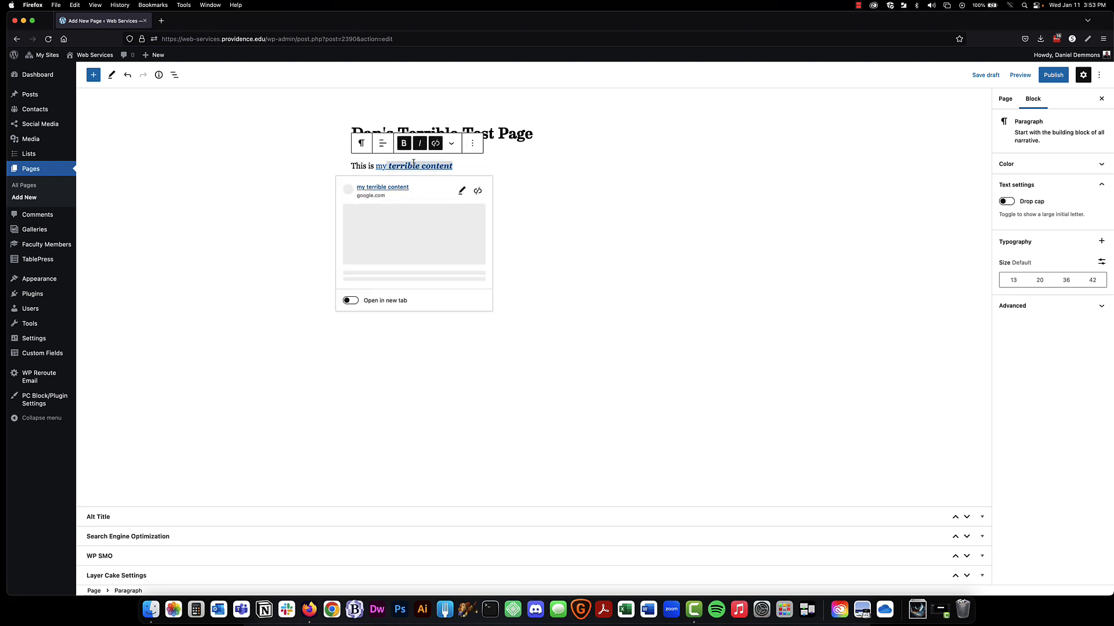
click(438, 145)
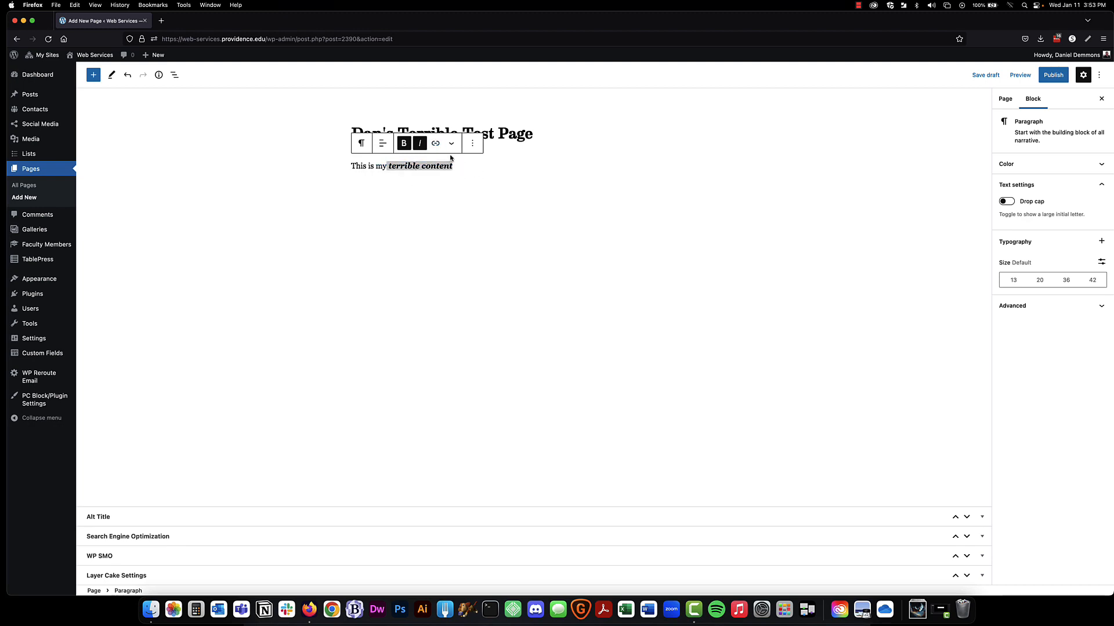
- View the paragraph's additional text formatting options without applying any, and save the draft
click(450, 149)
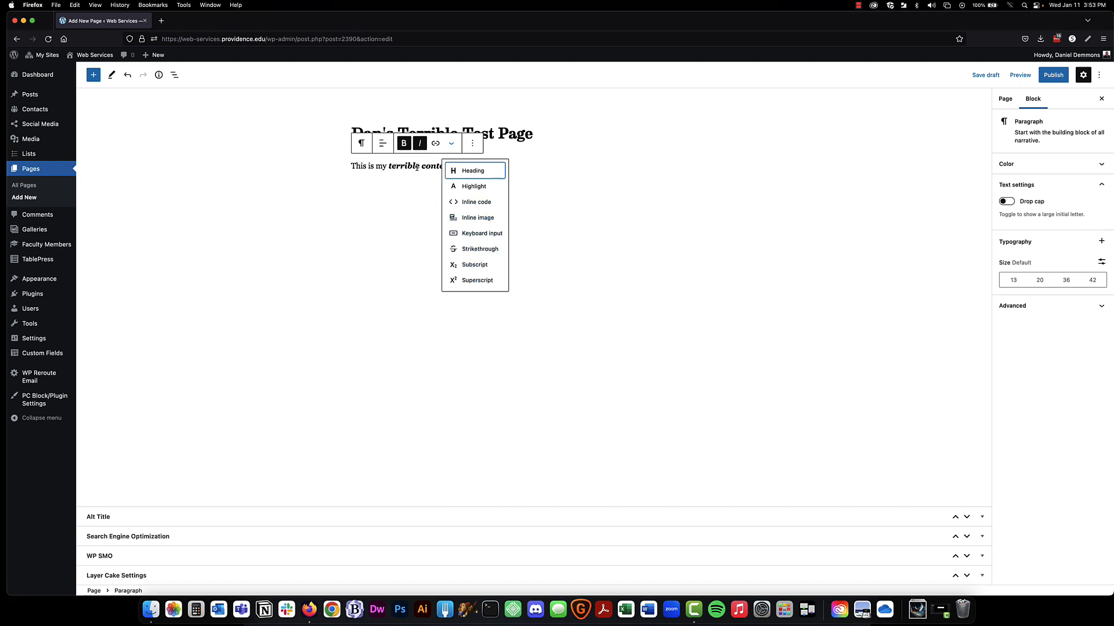
key(Escape)
click(453, 169)
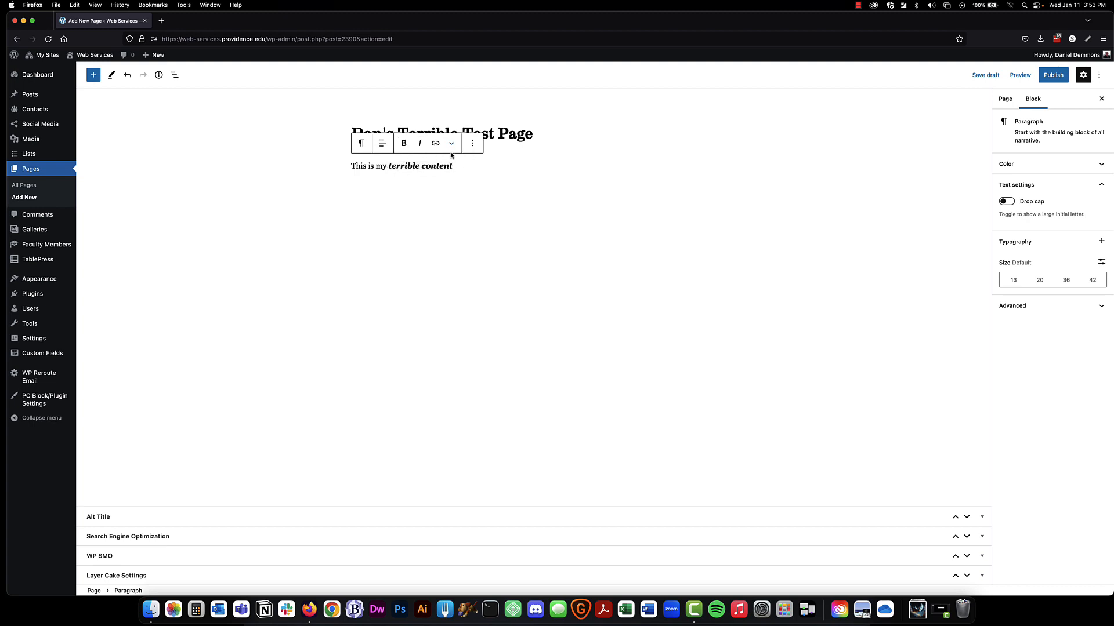
click(997, 79)
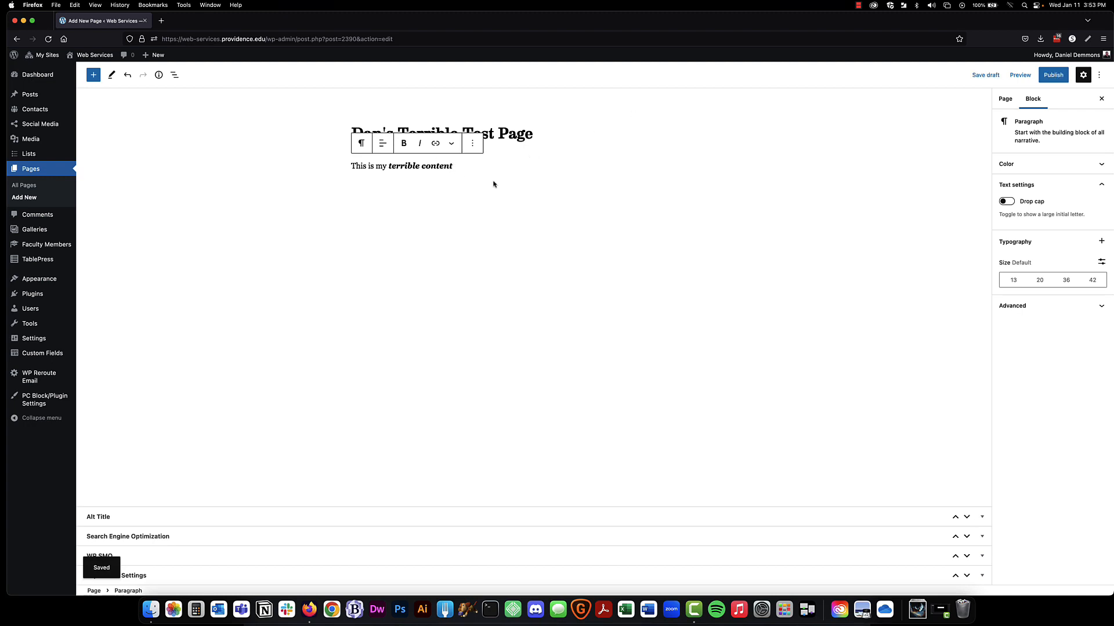
- Duplicate the paragraph and append "#2" to the copy's text
click(473, 145)
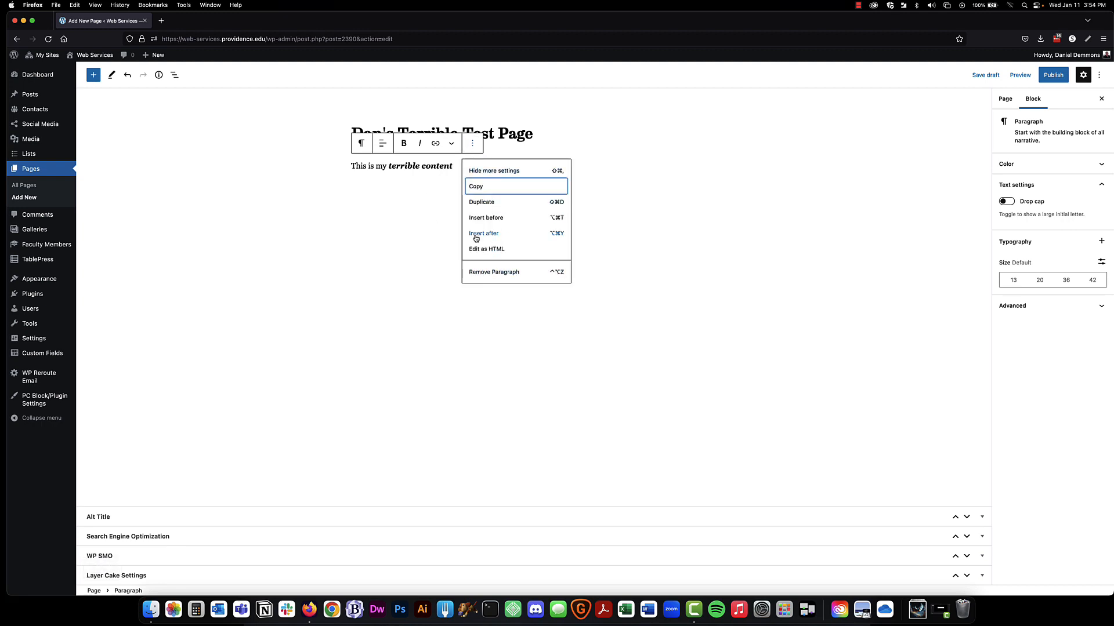
click(489, 206)
click(237, 183)
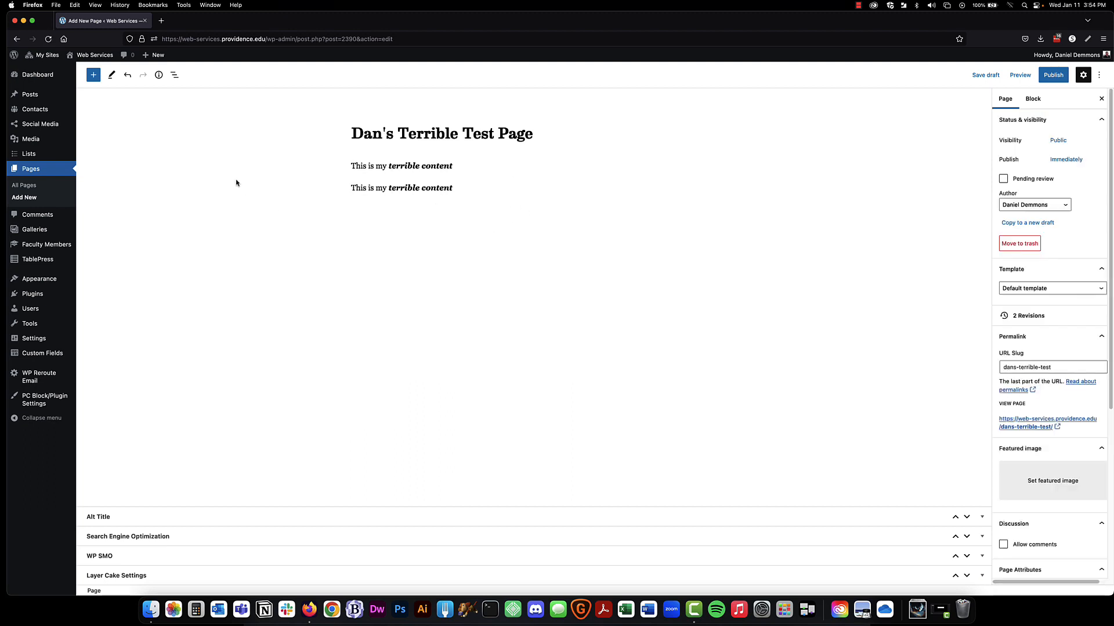
click(460, 190)
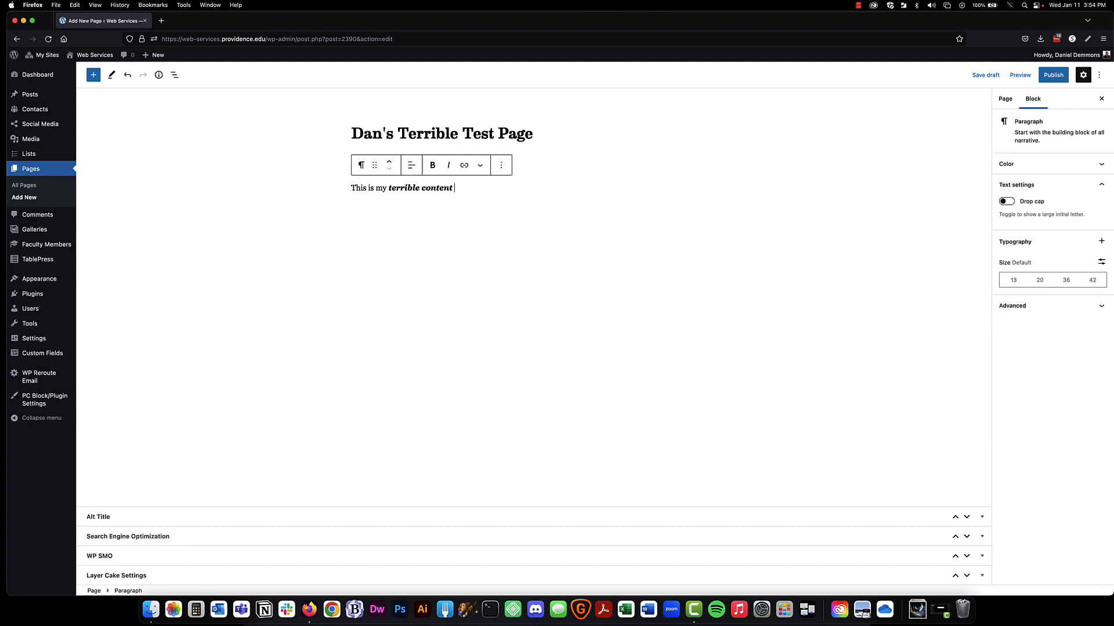
text(#2)
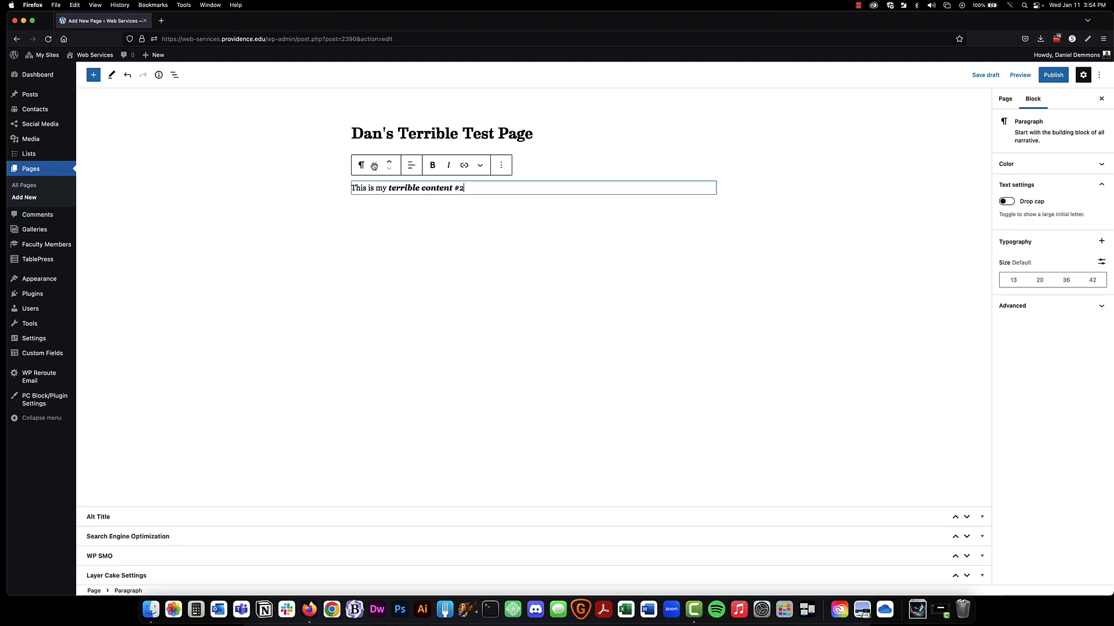
- Try moving the "#2" paragraph above and below the original one, and leave it below
drag(375, 168, 428, 162)
click(426, 170)
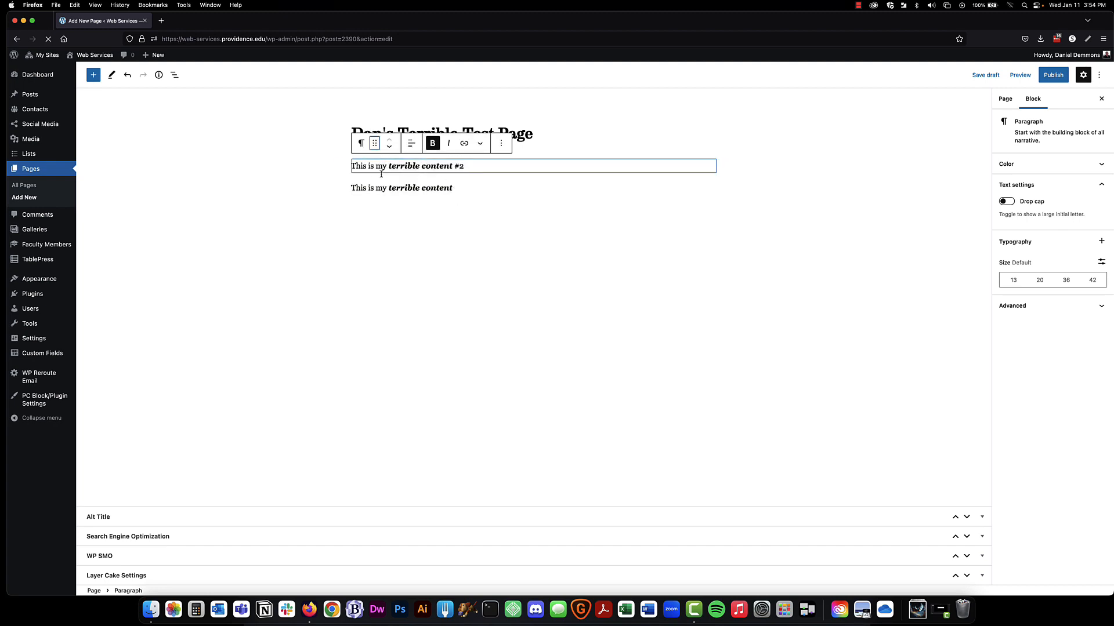
click(389, 146)
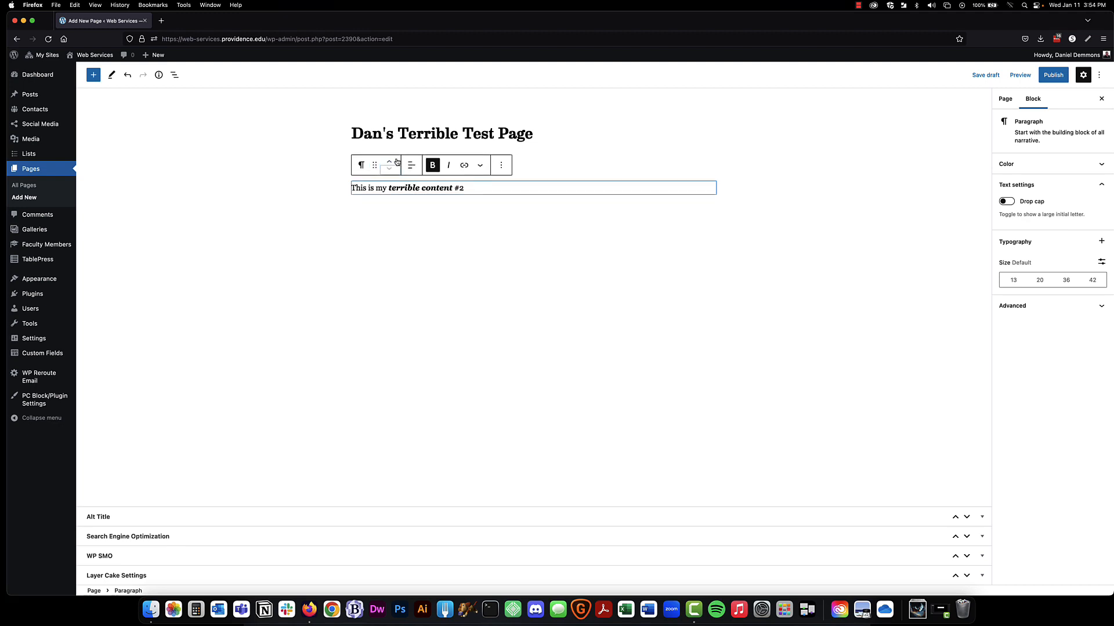
click(391, 161)
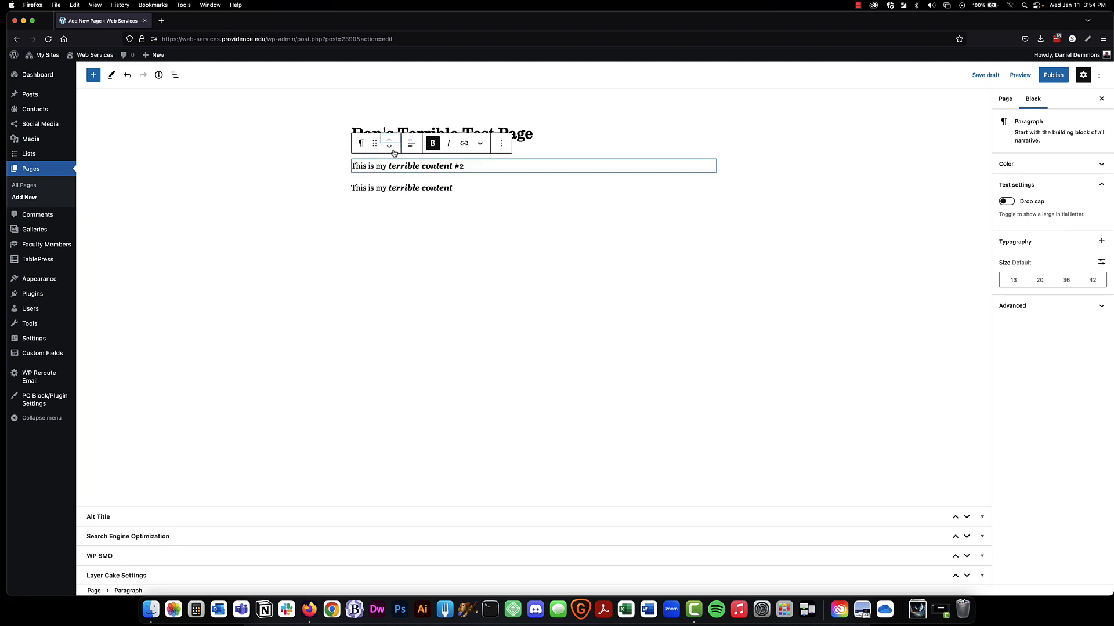
click(390, 151)
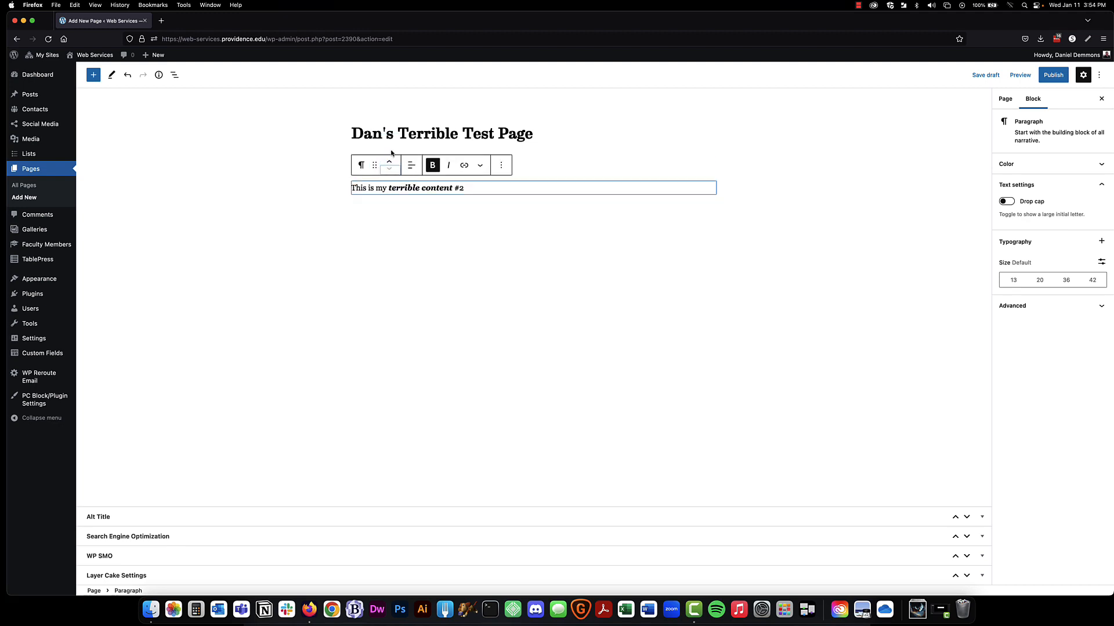
- Remove the duplicated "#2" paragraph from the page
click(487, 192)
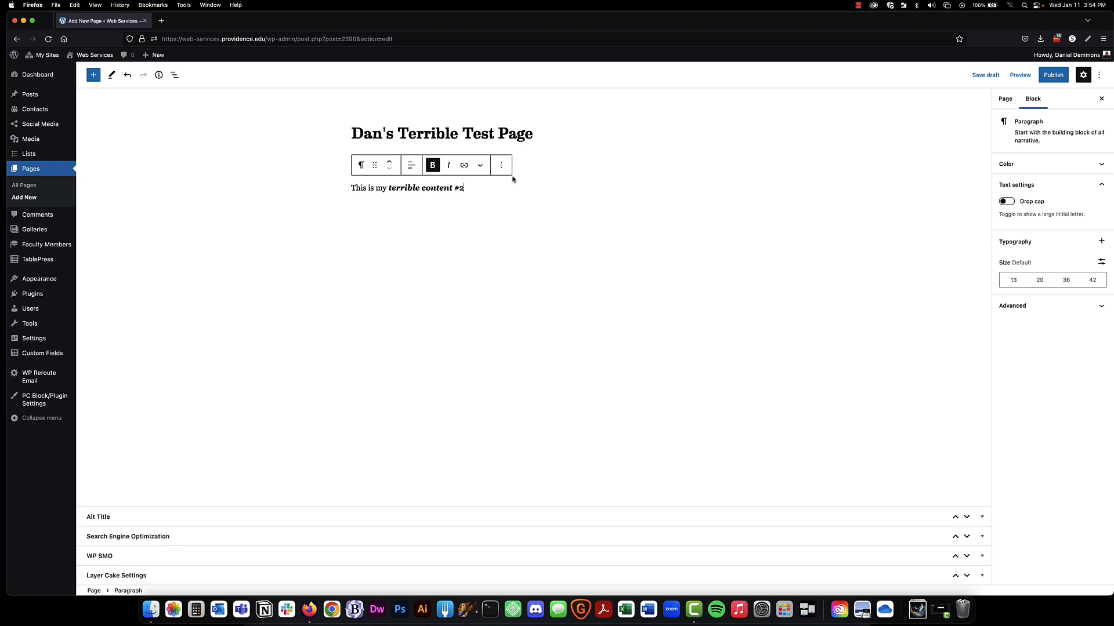
click(502, 170)
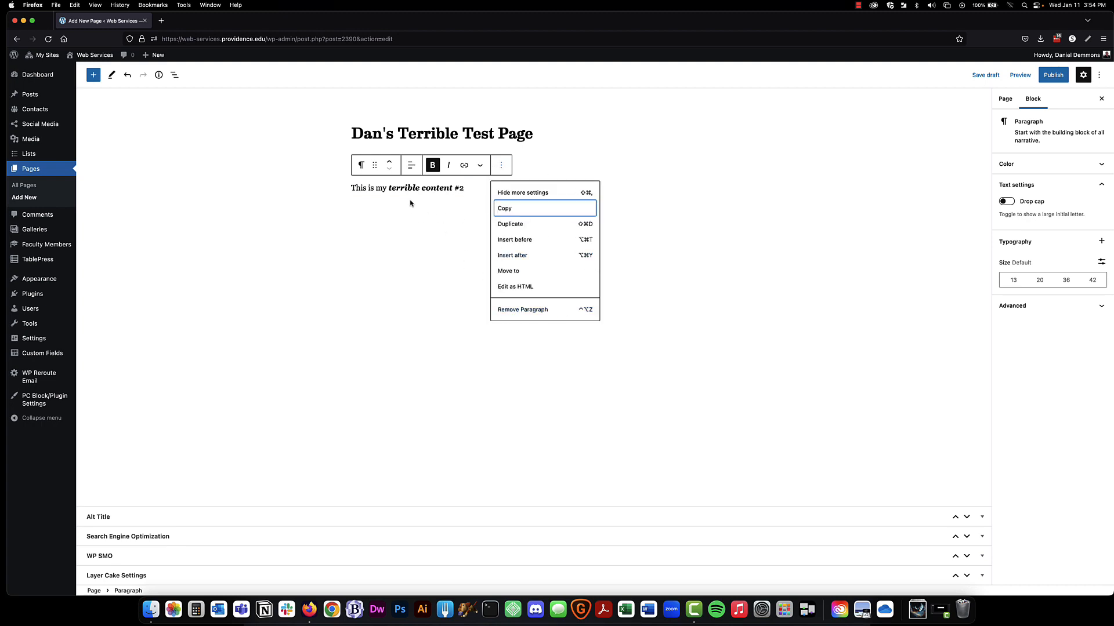
click(533, 311)
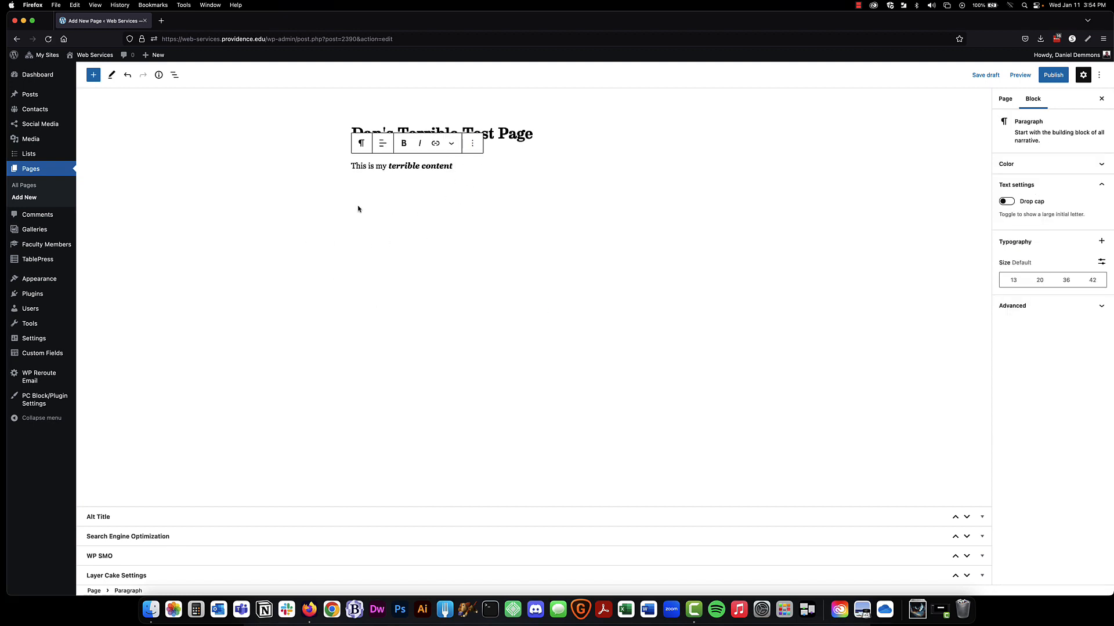
- Compare the page-level settings with the paragraph block's settings, and deselect the paragraph
click(1005, 101)
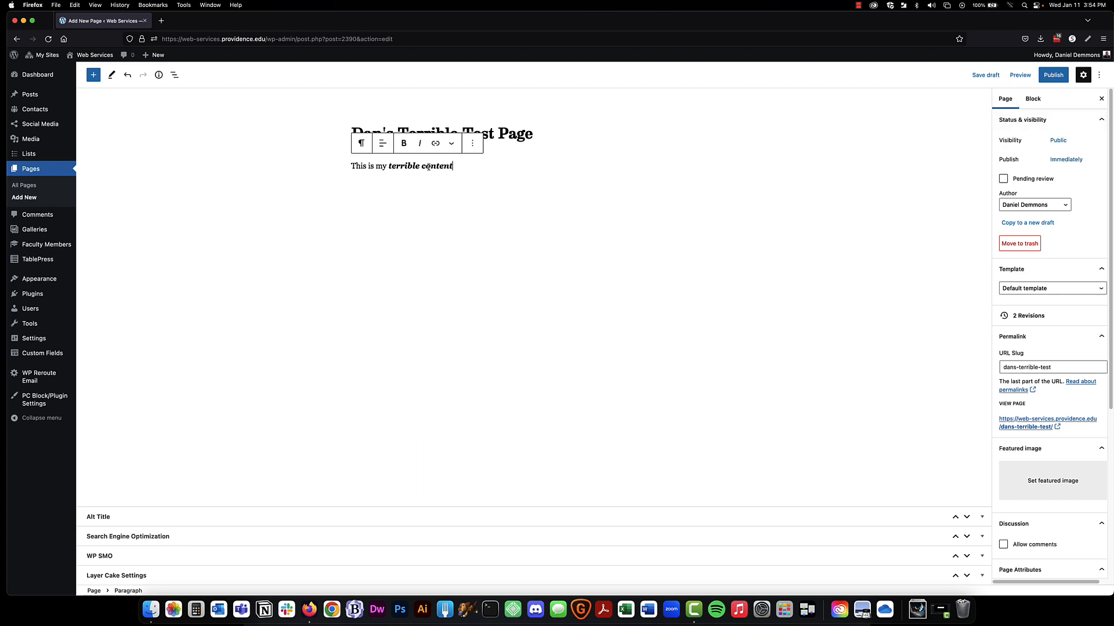
key(alt+shift+Left)
key(alt+shift+Left)
click(456, 172)
click(1033, 100)
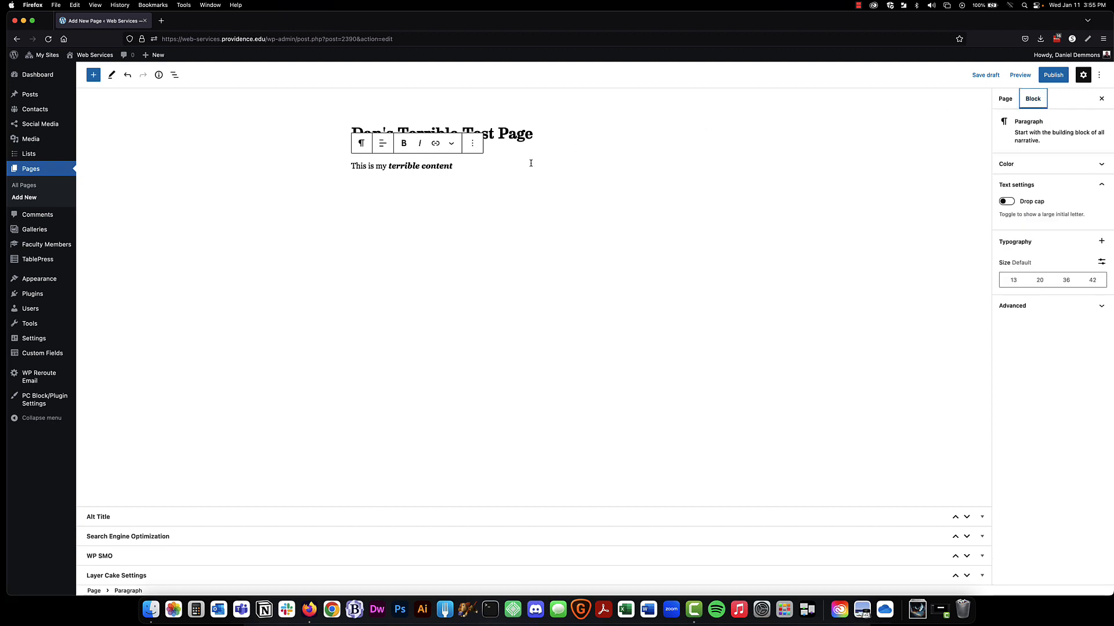
click(451, 168)
click(247, 168)
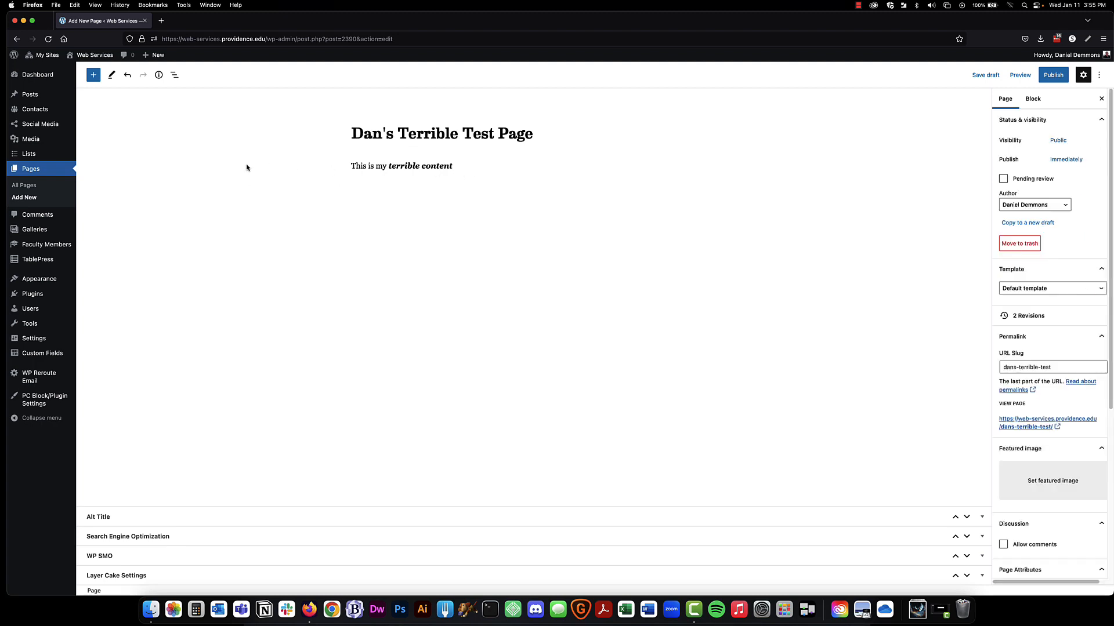
- Insert an empty block after the "This is my terrible content" paragraph
click(475, 165)
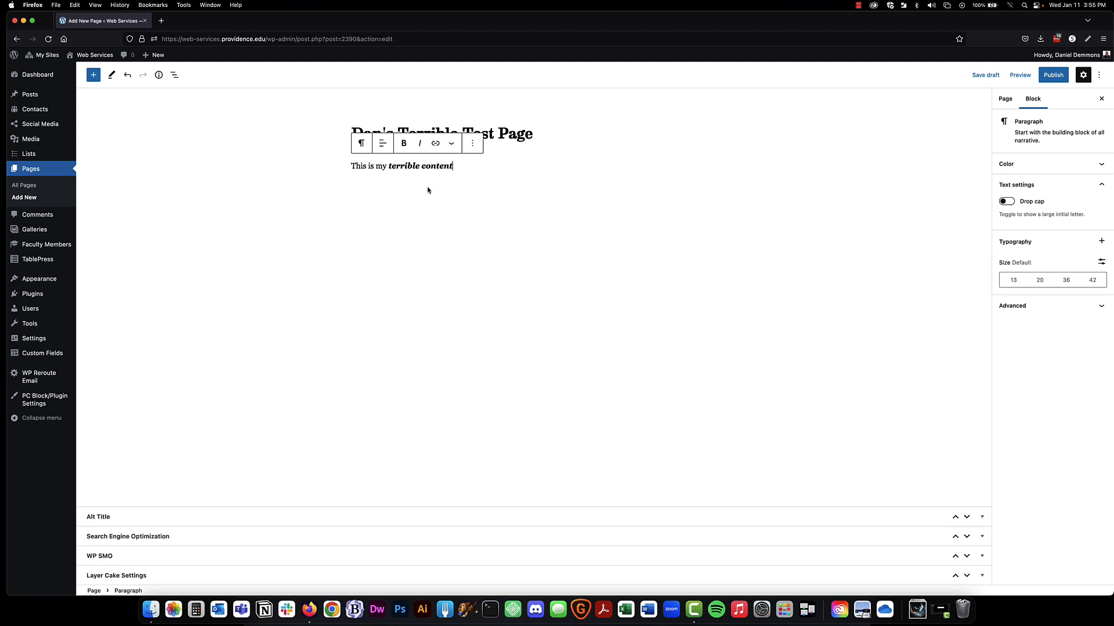
click(474, 145)
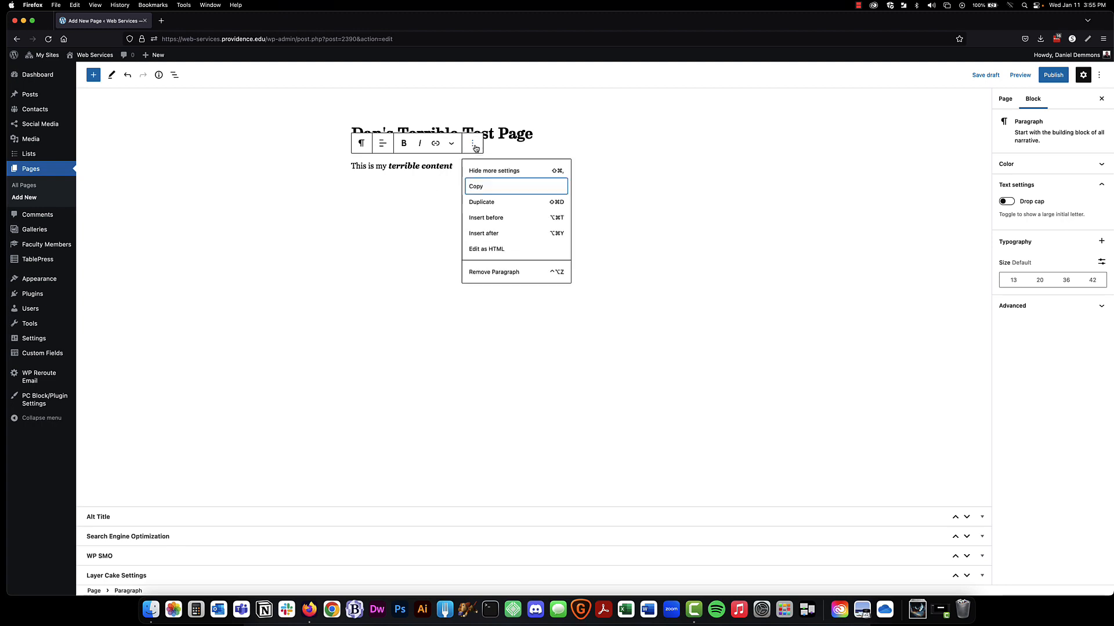
click(484, 234)
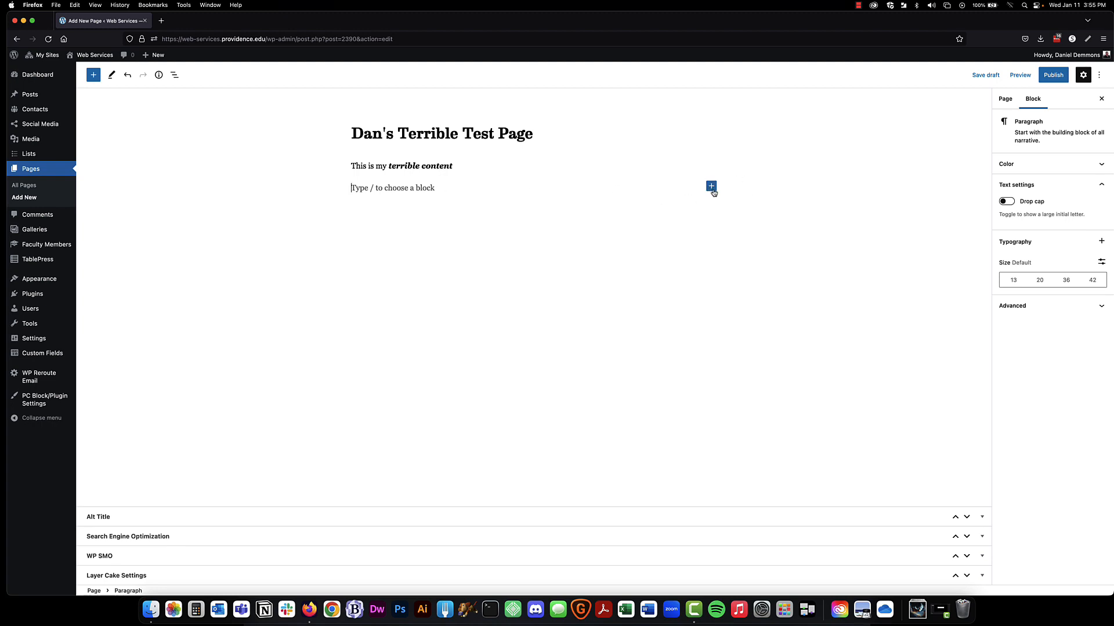
- Open the full block library from the empty block and browse its categories, from custom blocks and text through media, design and embeds
click(712, 187)
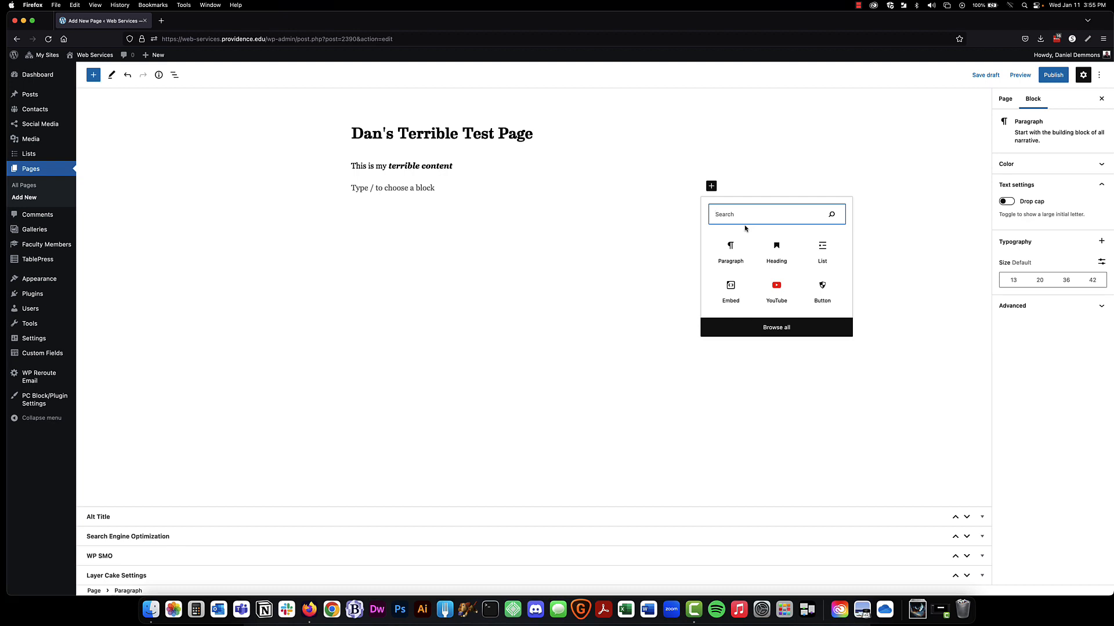
click(776, 329)
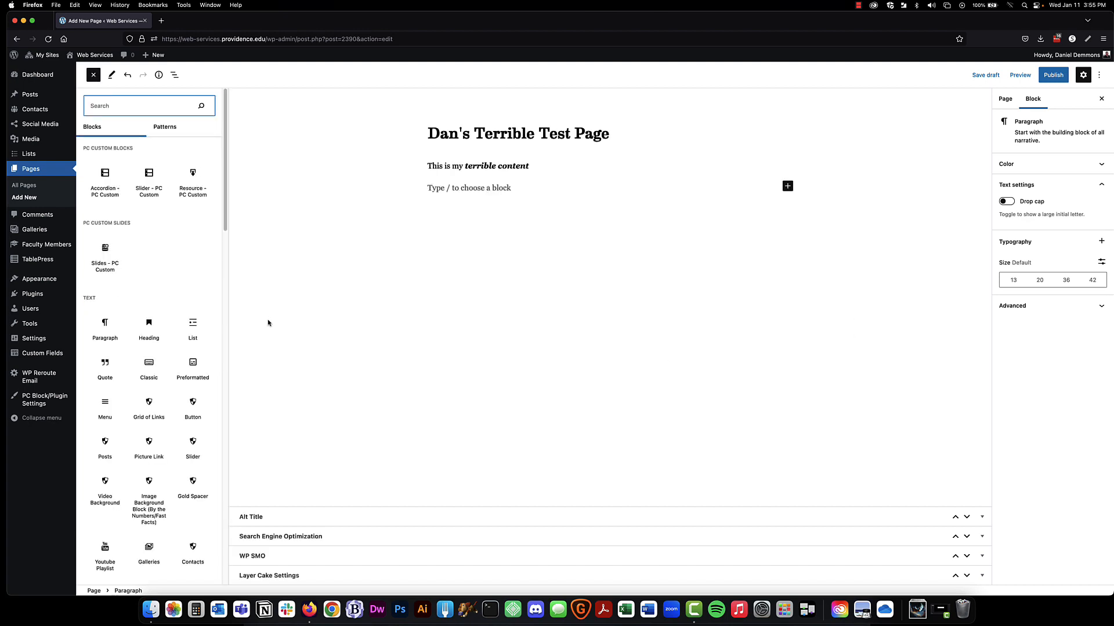
scroll(212, 267, down, 15)
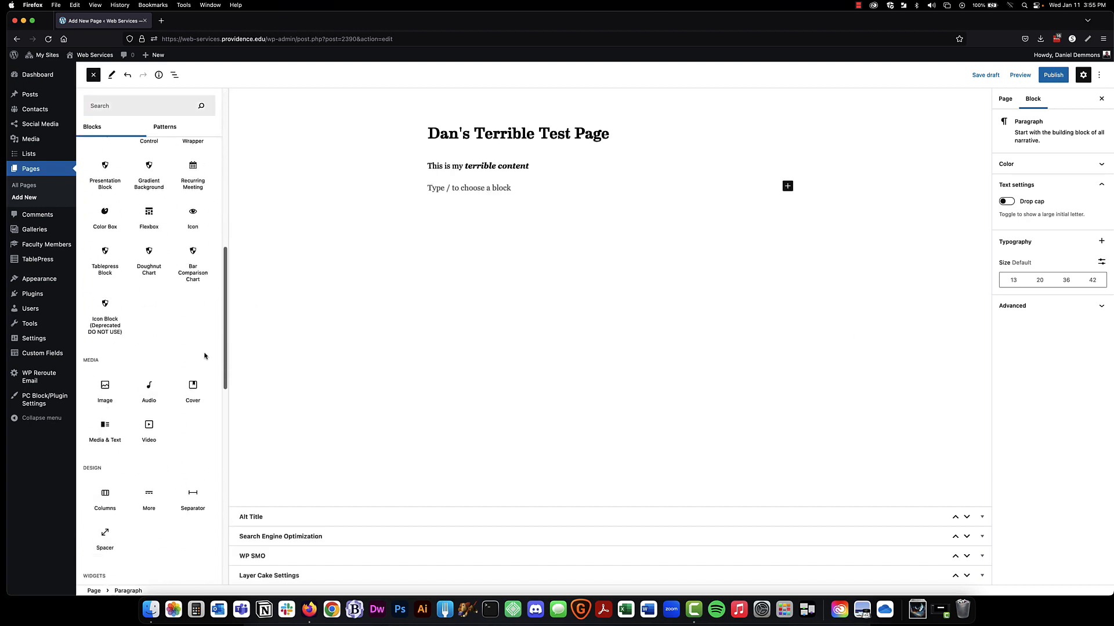
scroll(211, 435, down, 5)
drag(224, 496, 224, 493)
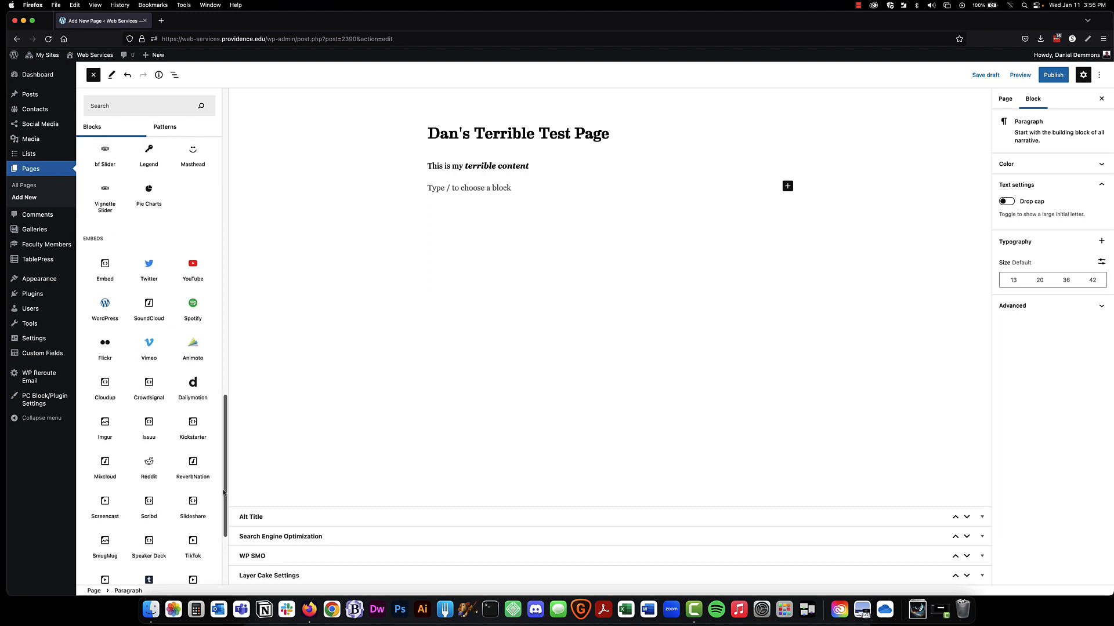
drag(224, 493, 219, 193)
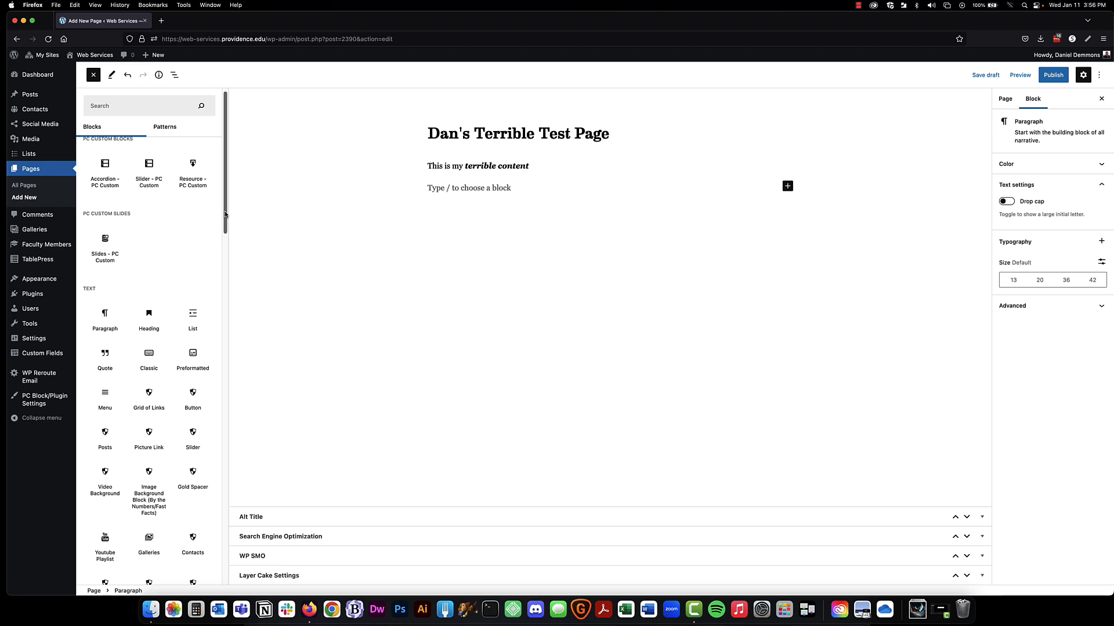
click(859, 5)
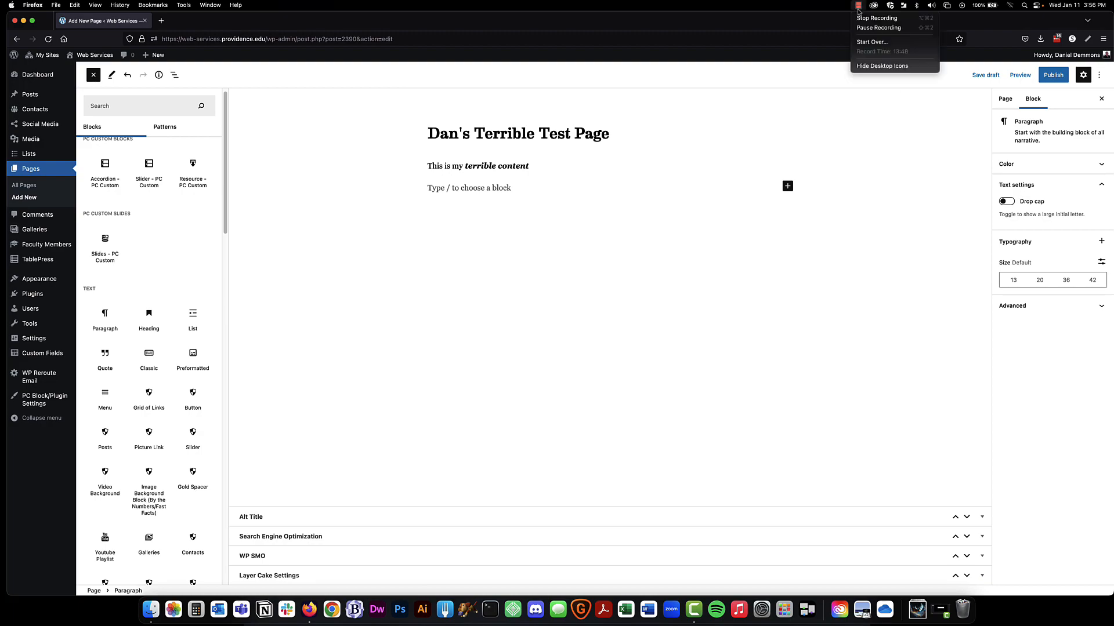